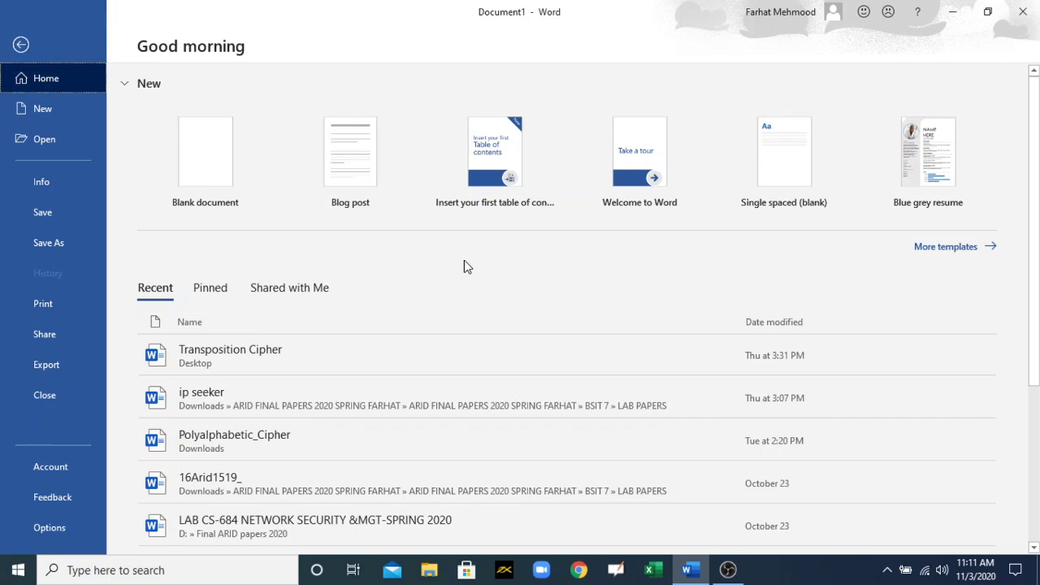
Set the display projection mode to Duplicate and create a new blank document
key("super+p")
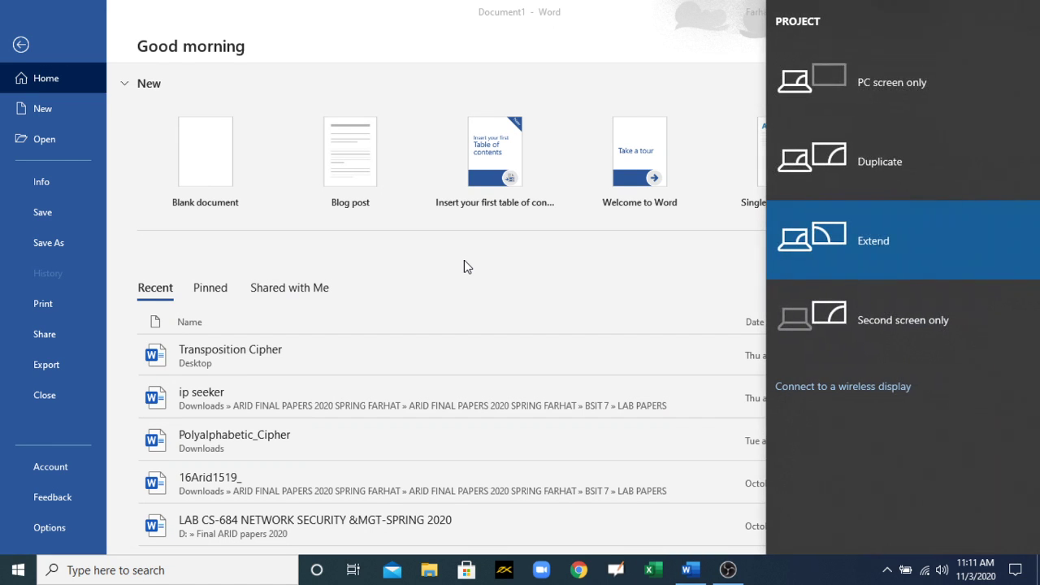
left_click(869, 186)
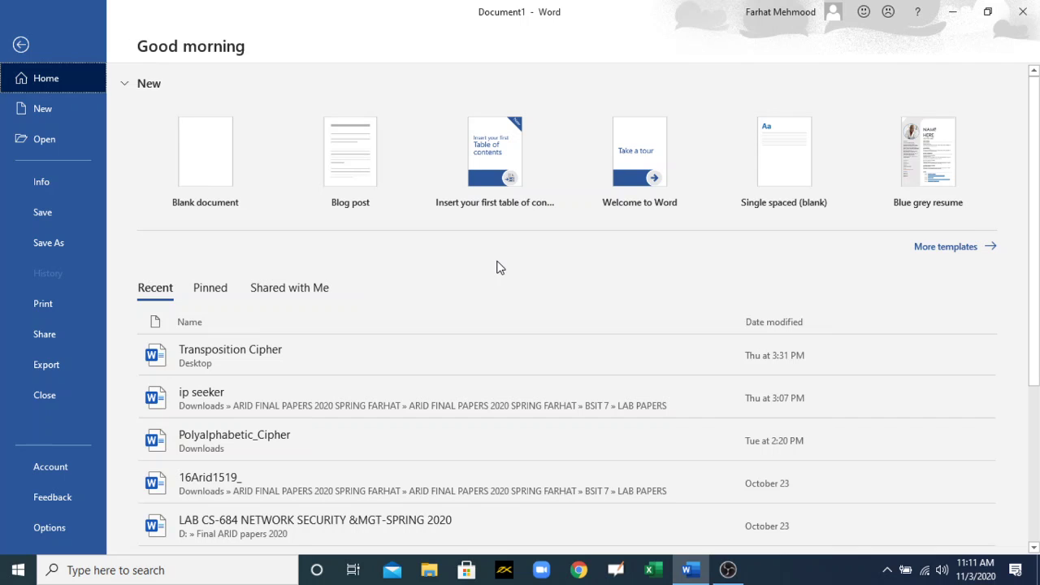
left_click(231, 169)
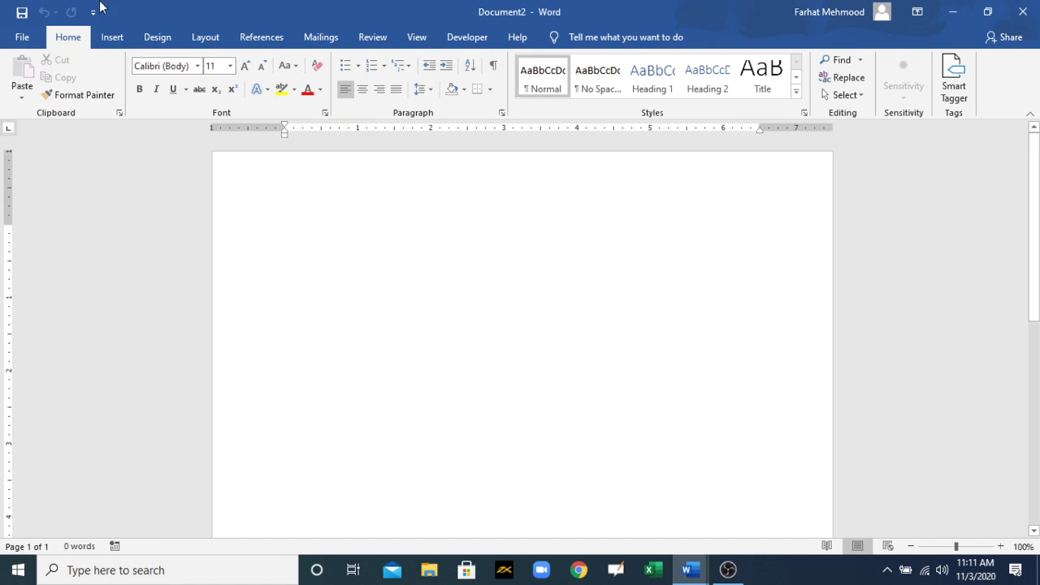
Open the recent document "Transposition Cipher" stored on the Desktop
left_click(22, 38)
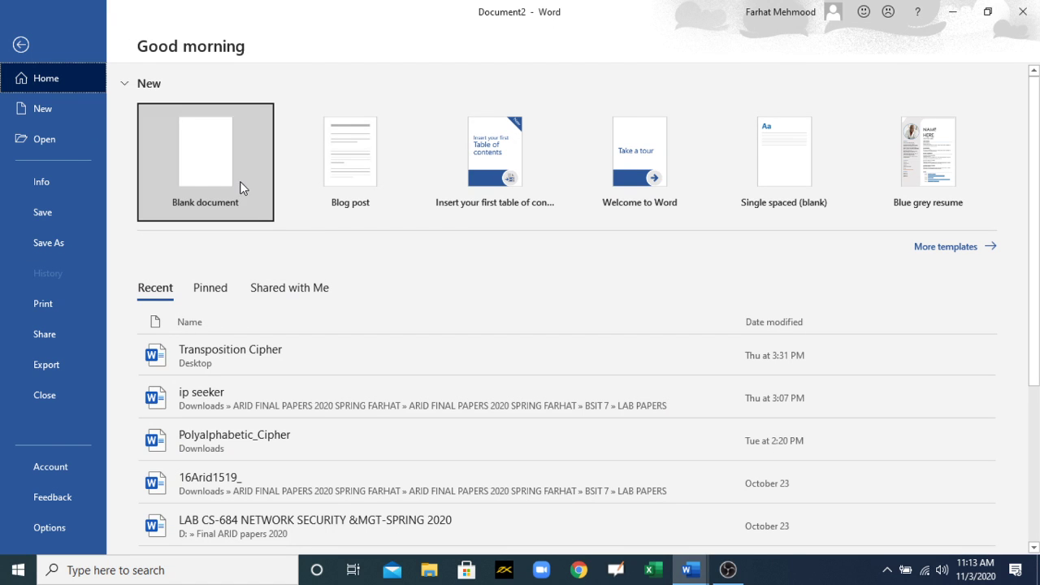
left_click(218, 367)
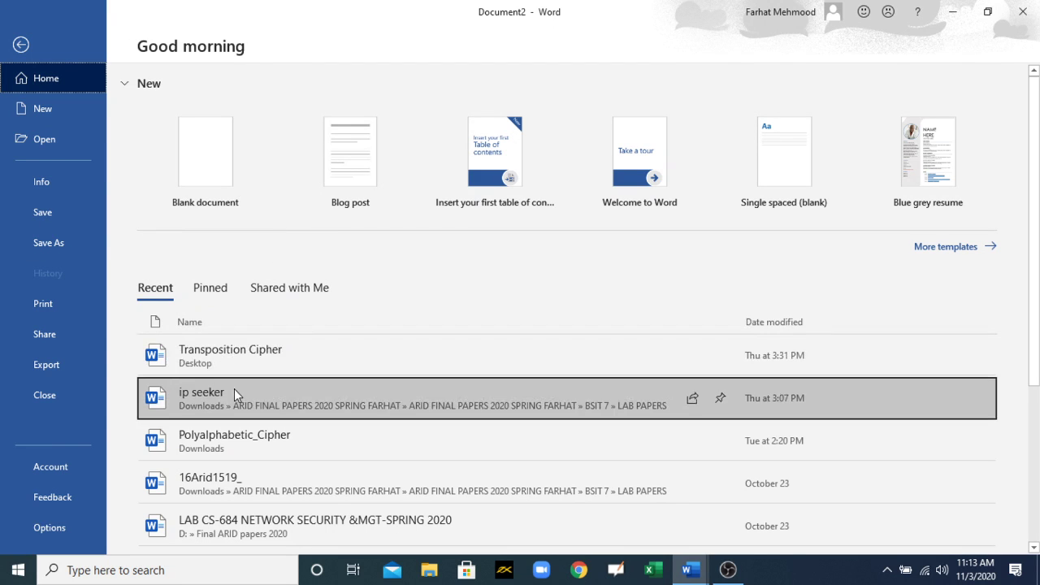
left_click(270, 356)
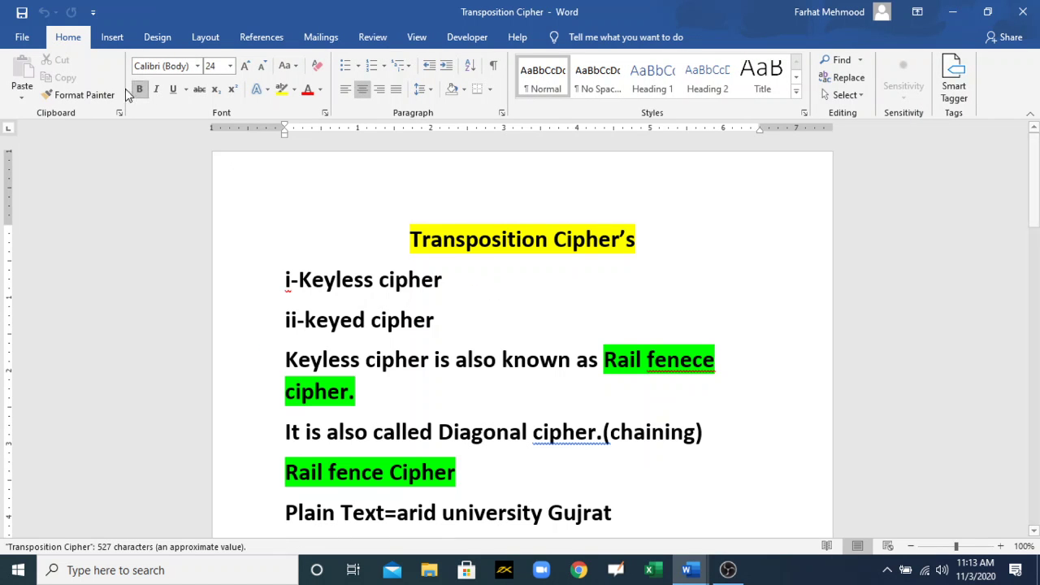
Save the Transposition Cipher document as a PDF in the Desktop folder and dismiss the message box
left_click(24, 39)
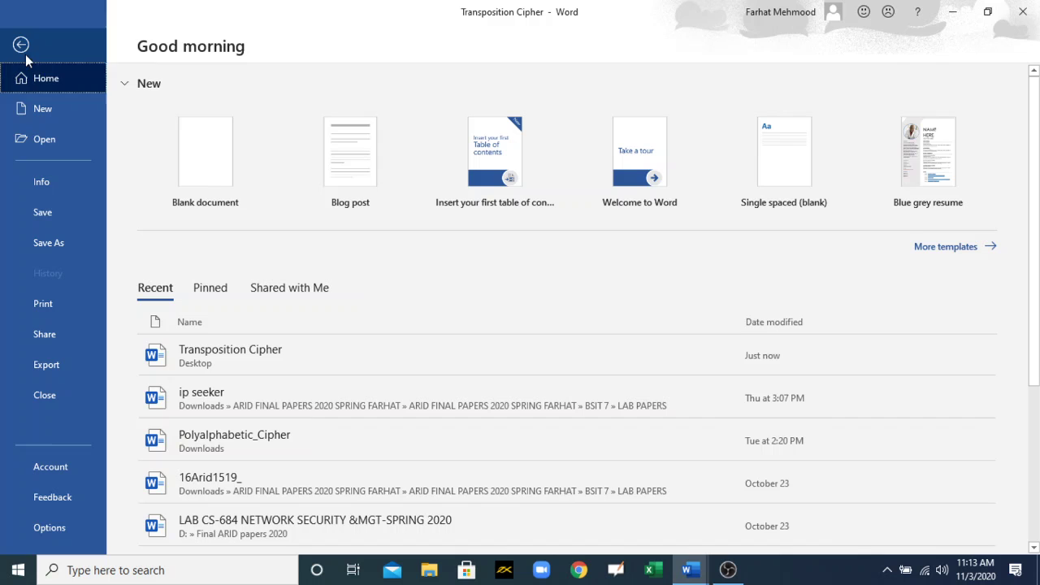
left_click(47, 236)
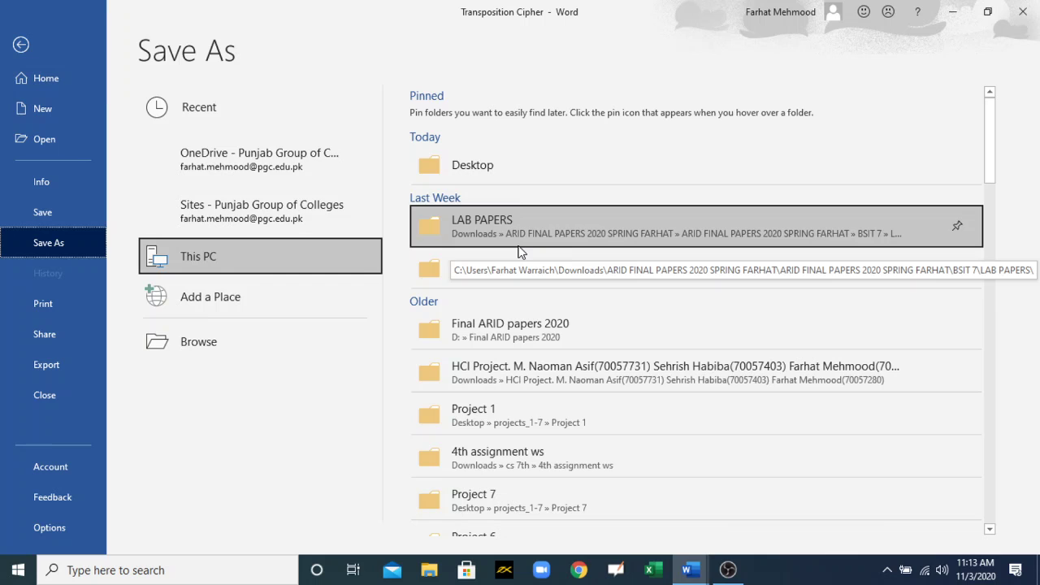
left_click(246, 346)
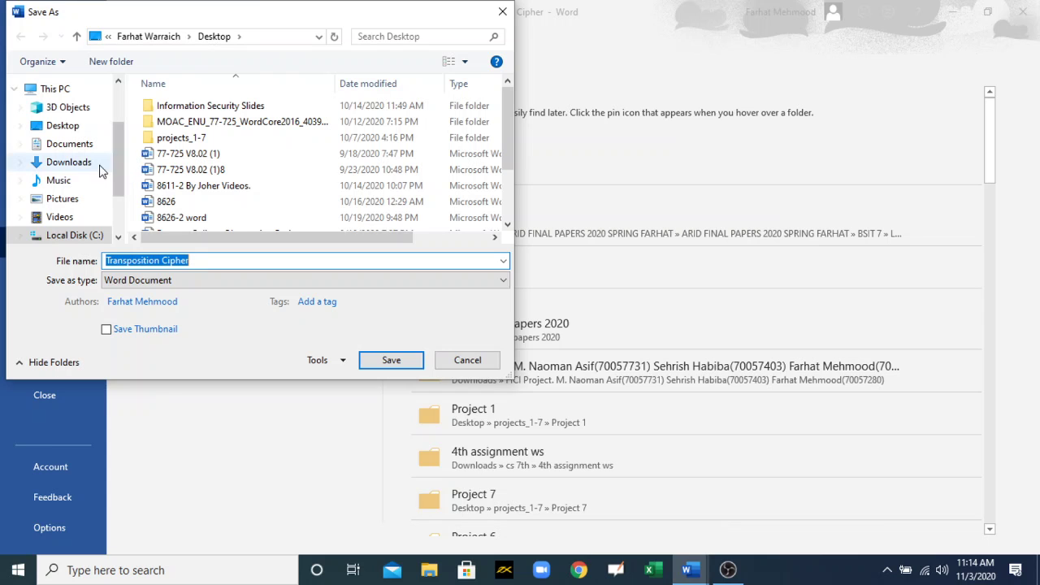
left_click(83, 147)
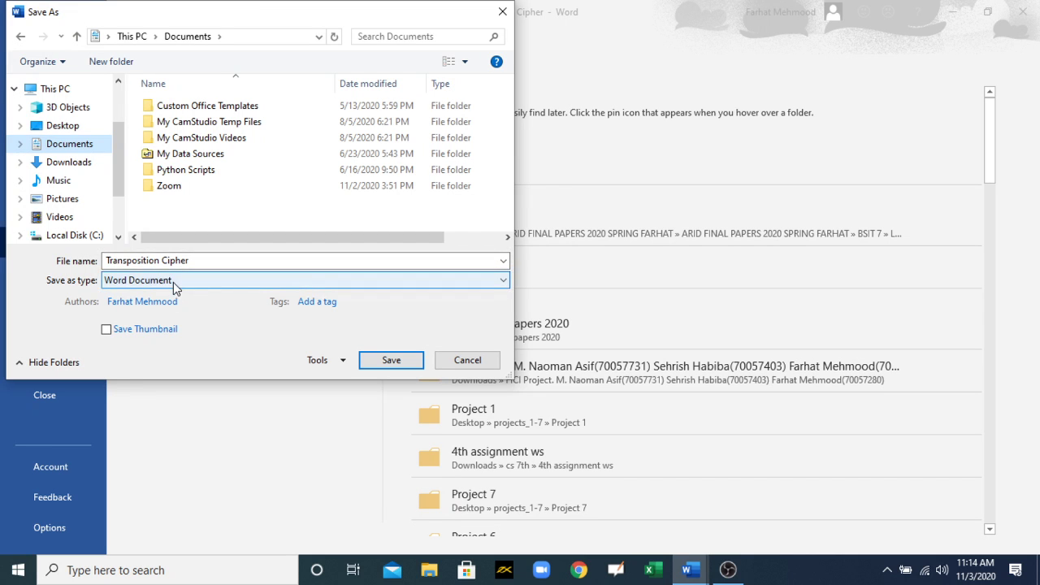
left_click(65, 126)
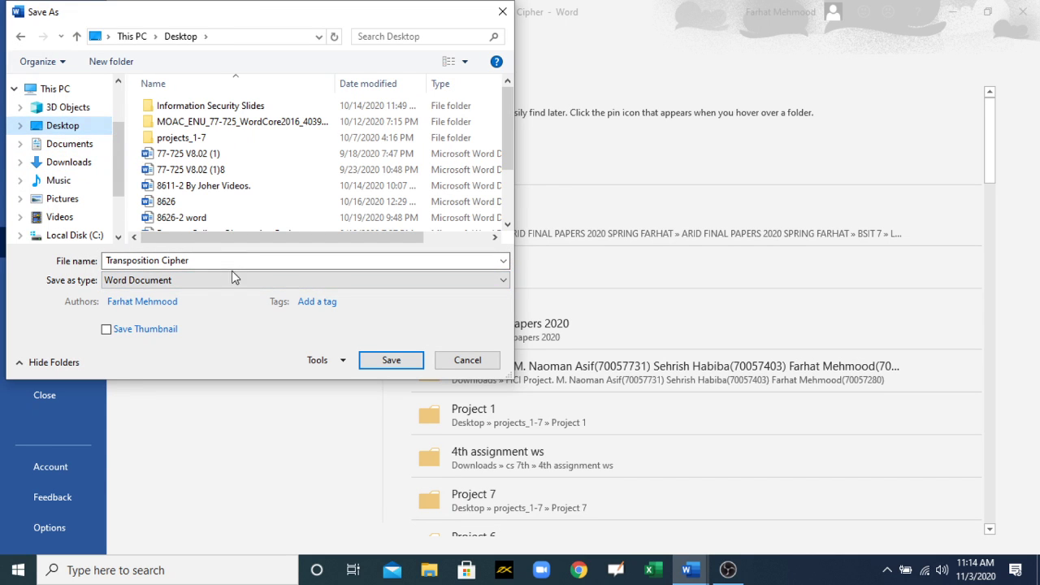
left_click(211, 279)
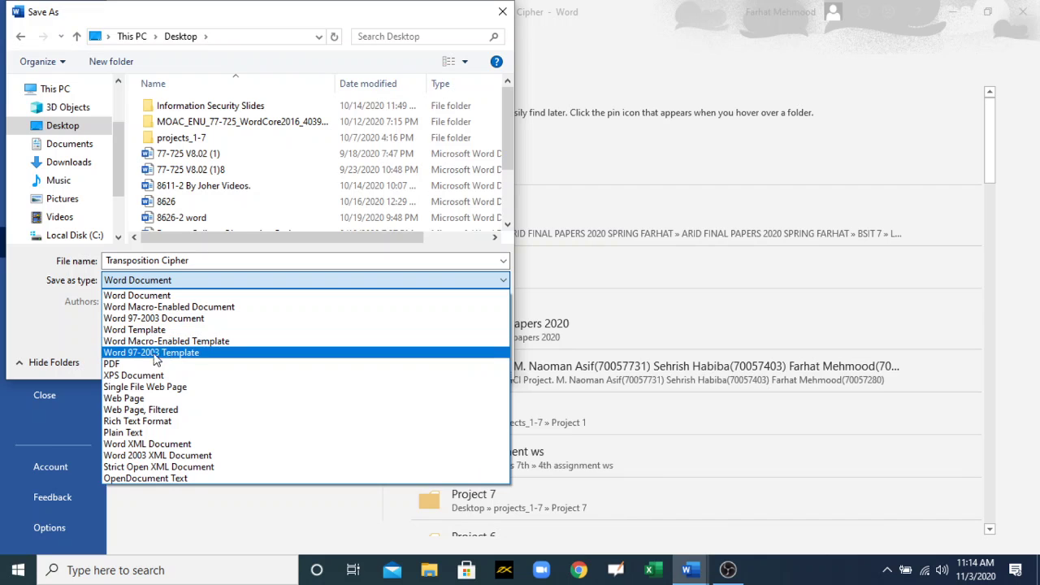
left_click(139, 364)
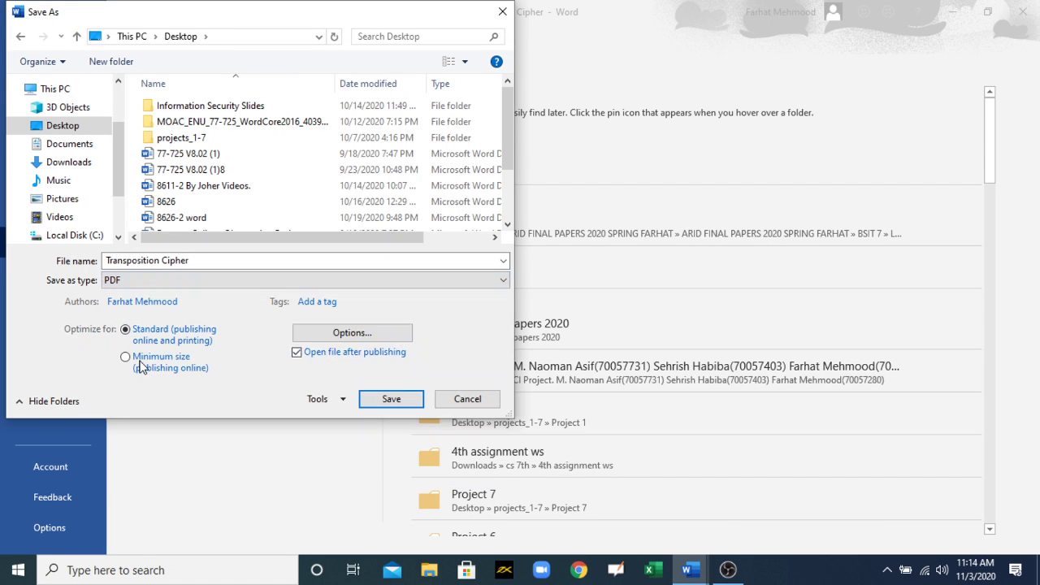
left_click(395, 399)
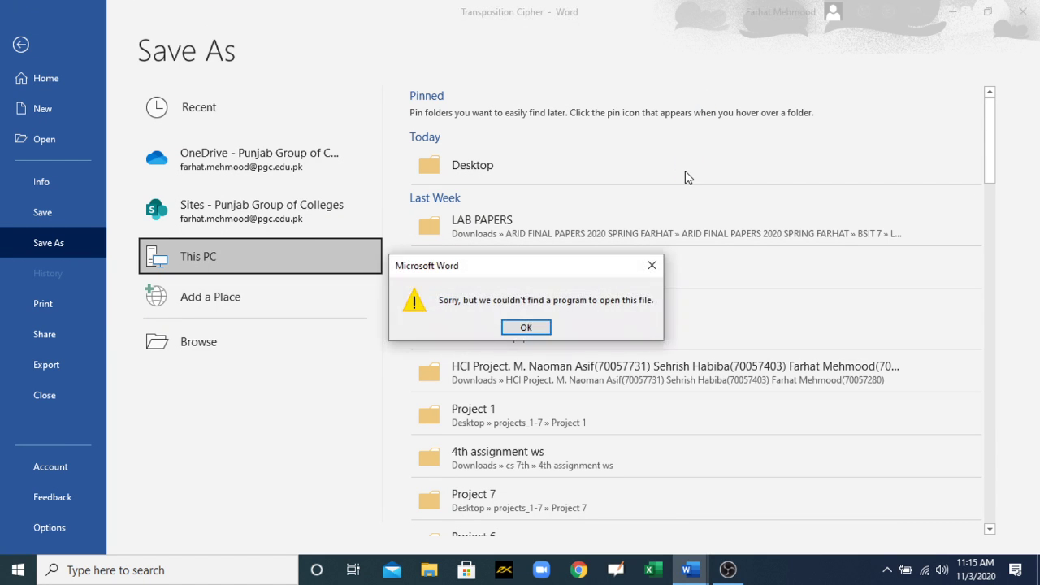
left_click(526, 327)
Close the blank Document2 and return to the Transposition Cipher document
left_click(953, 9)
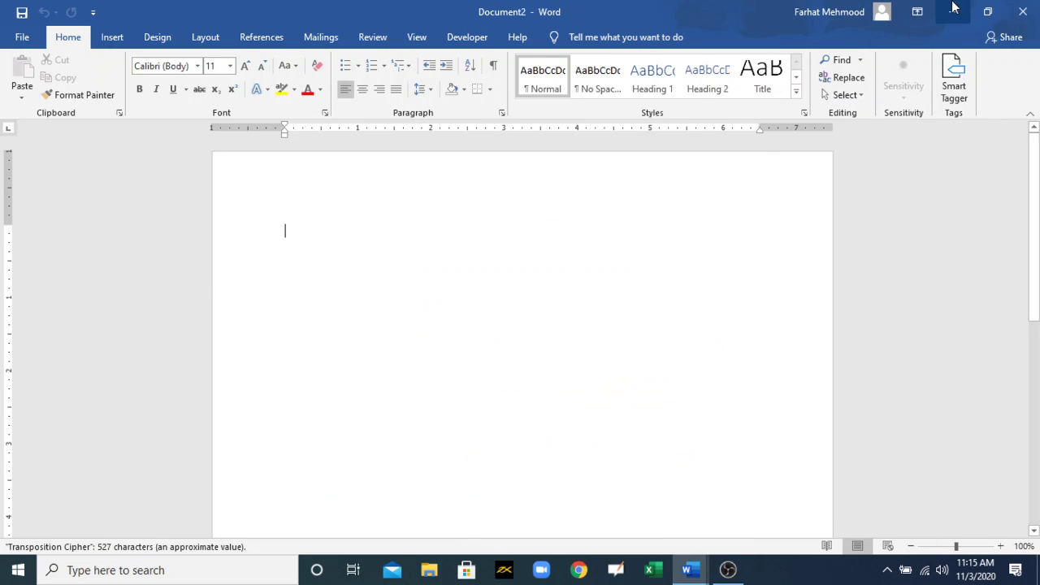
left_click(1022, 11)
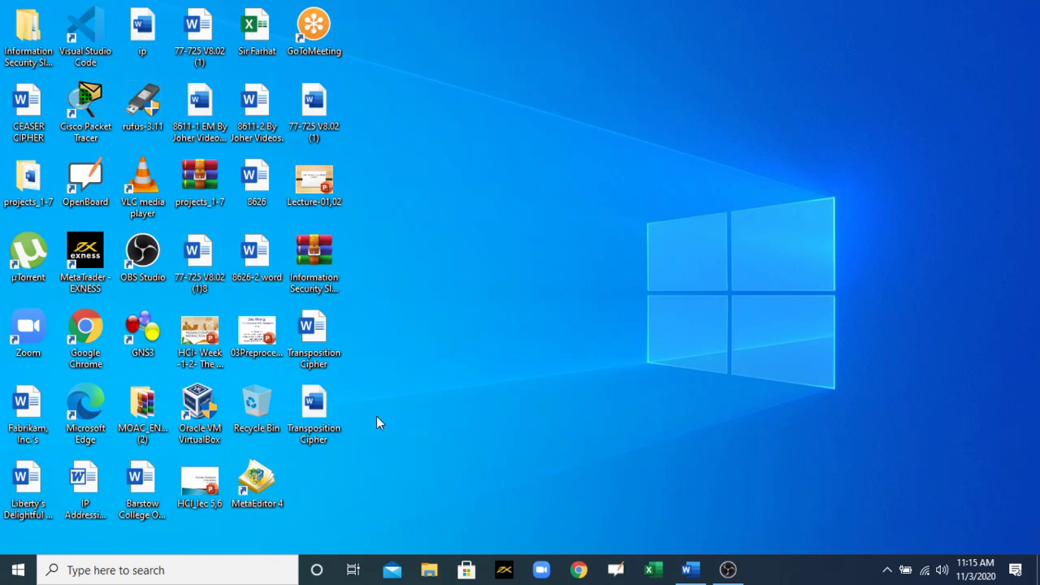
left_click(687, 570)
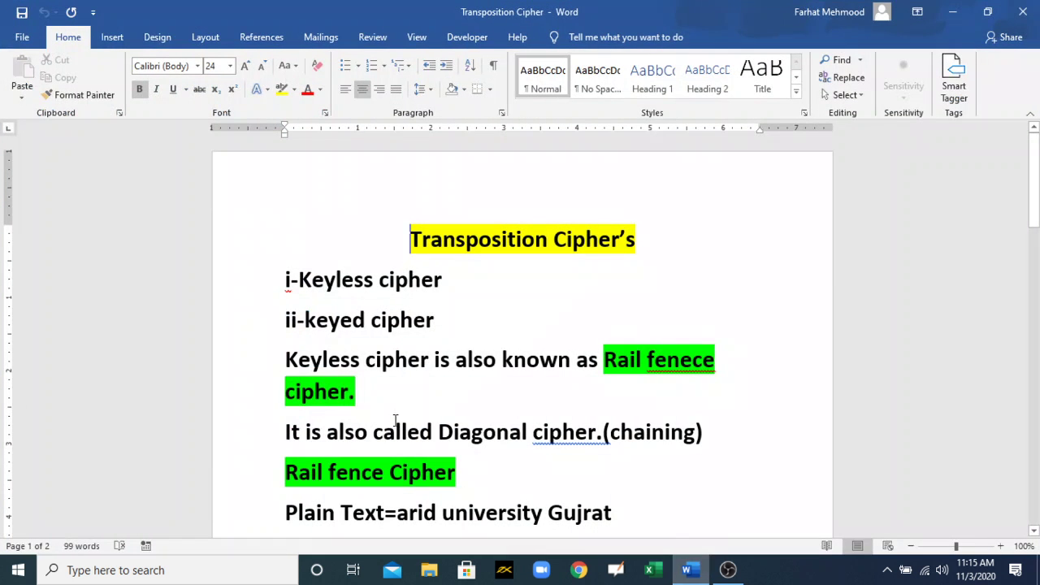
Save another PDF copy of Transposition Cipher in the Documents folder and dismiss the message box
left_click(22, 37)
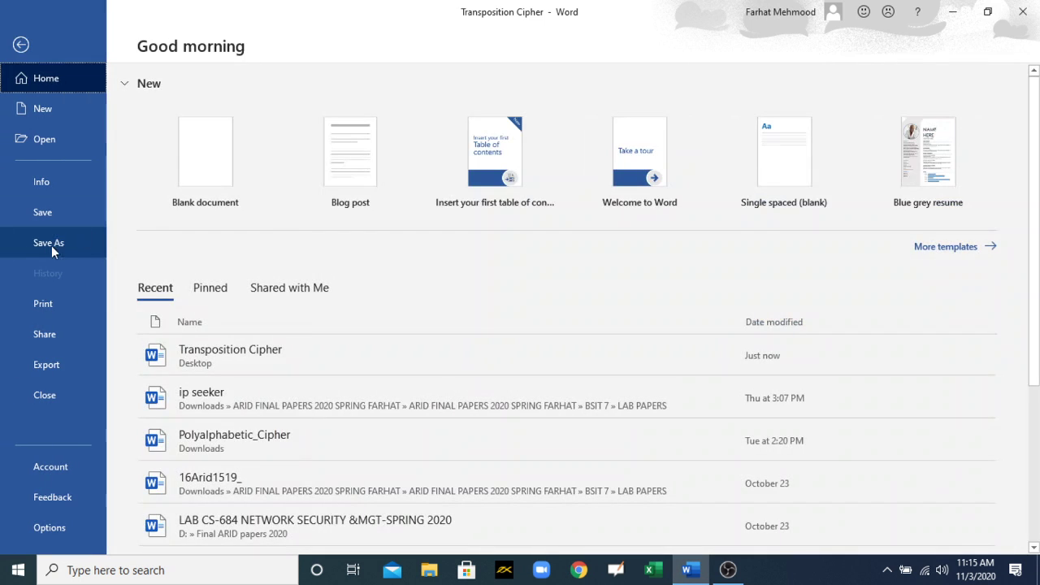
left_click(49, 242)
left_click(204, 347)
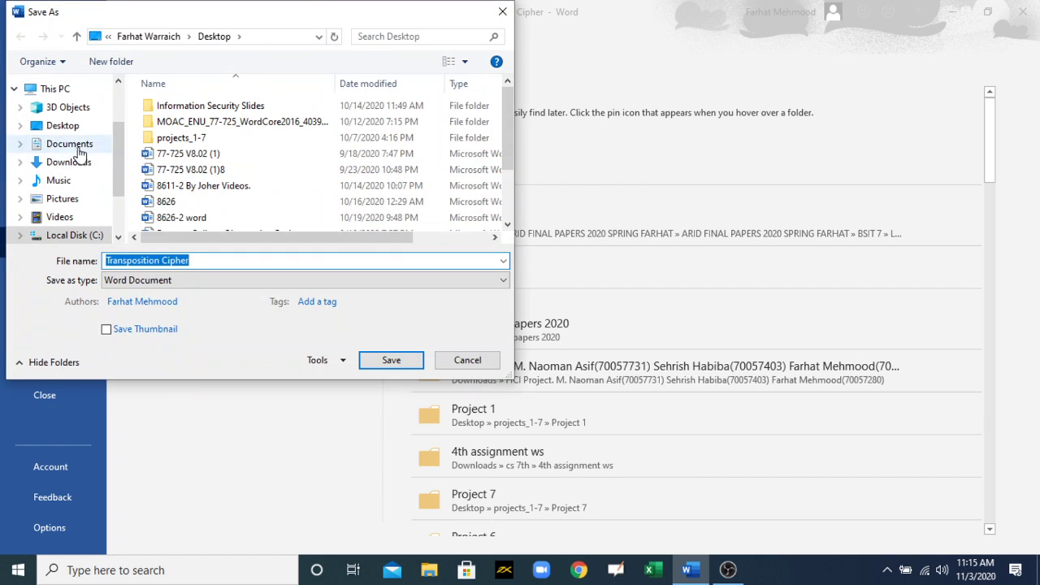
left_click(68, 145)
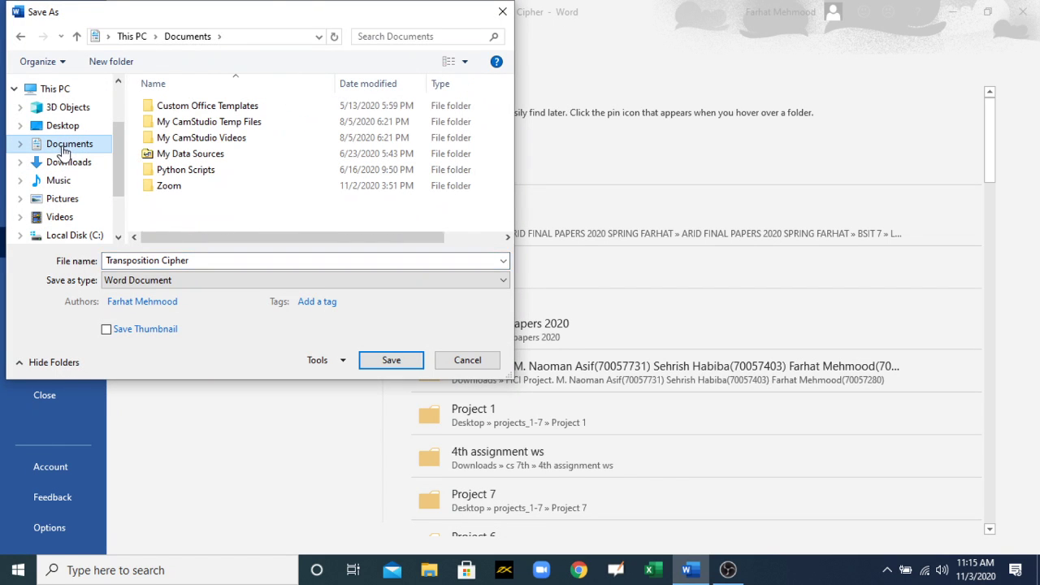
left_click(218, 281)
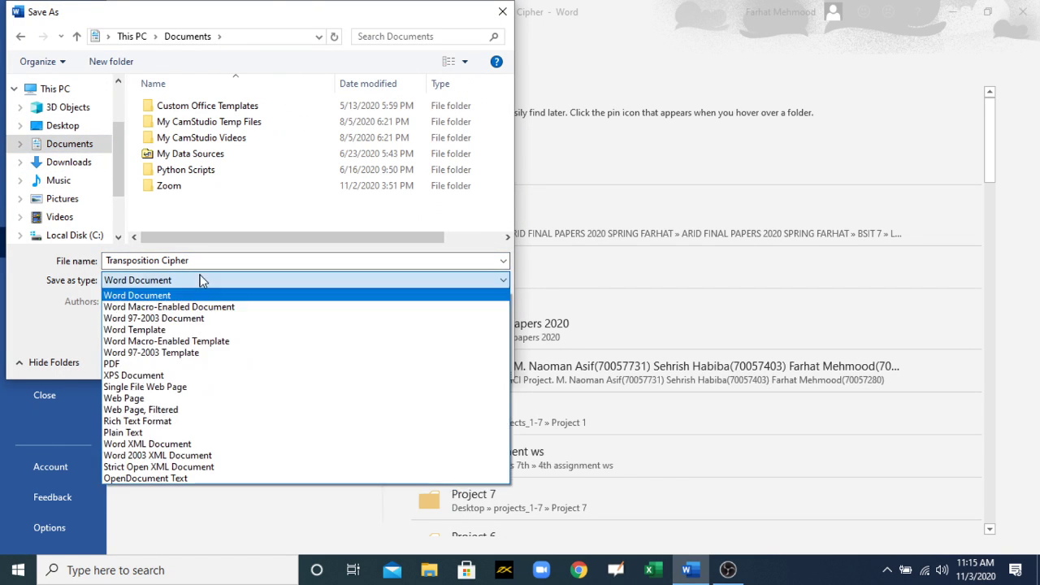
left_click(122, 365)
left_click(387, 401)
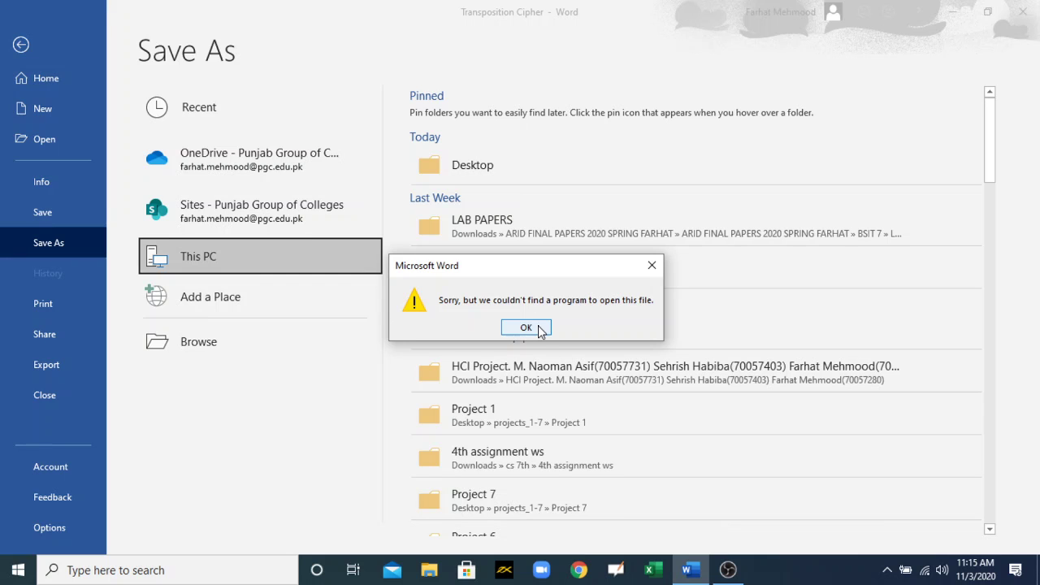
left_click(538, 329)
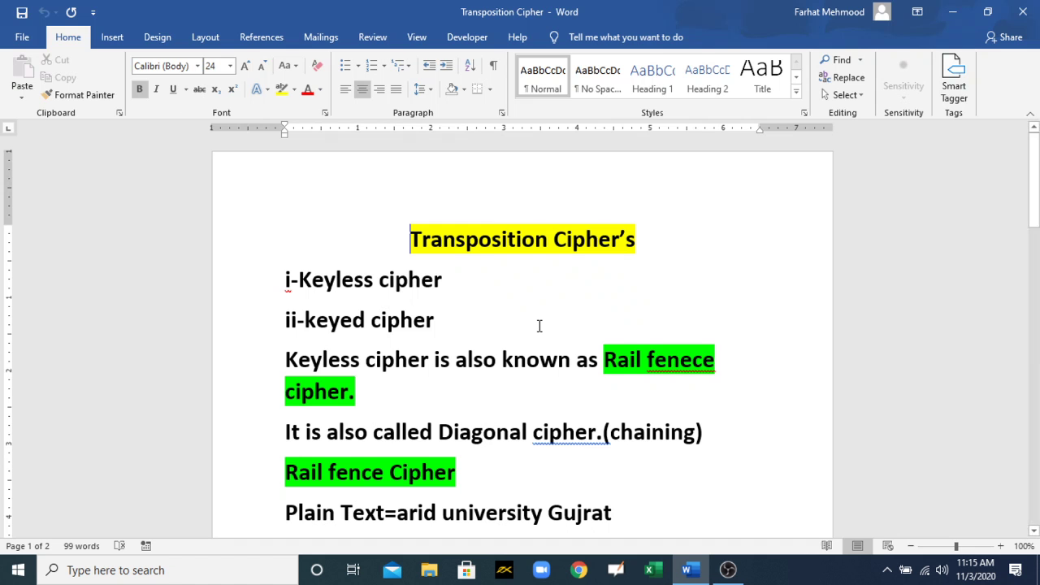
Minimise the document, open the desktop's 8611-1 PDF with Google Chrome, look through its first pages and close it
left_click(16, 46)
key("Escape")
left_click(952, 11)
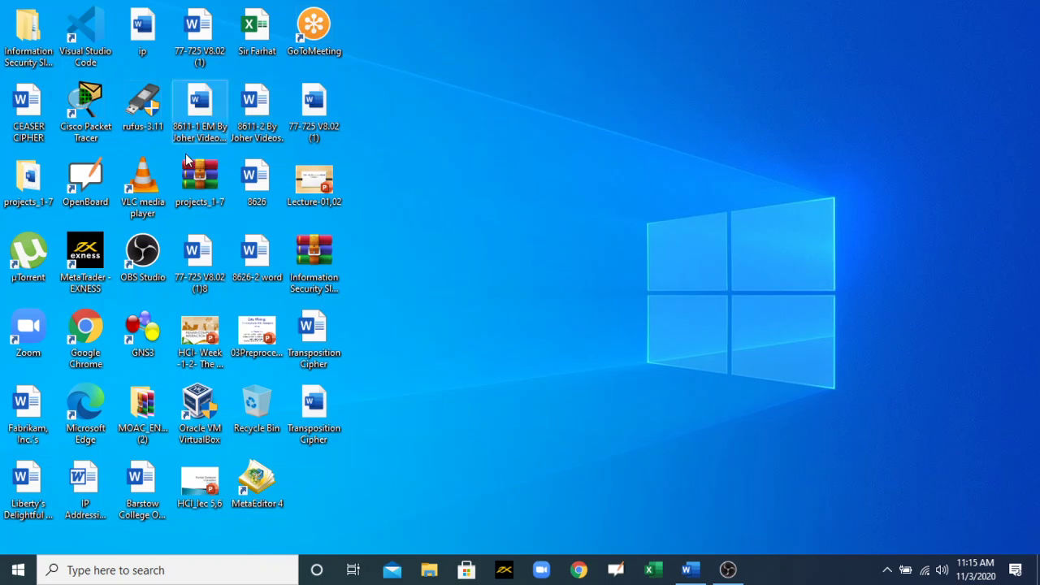
right_click(194, 108)
mouse_move(504, 204)
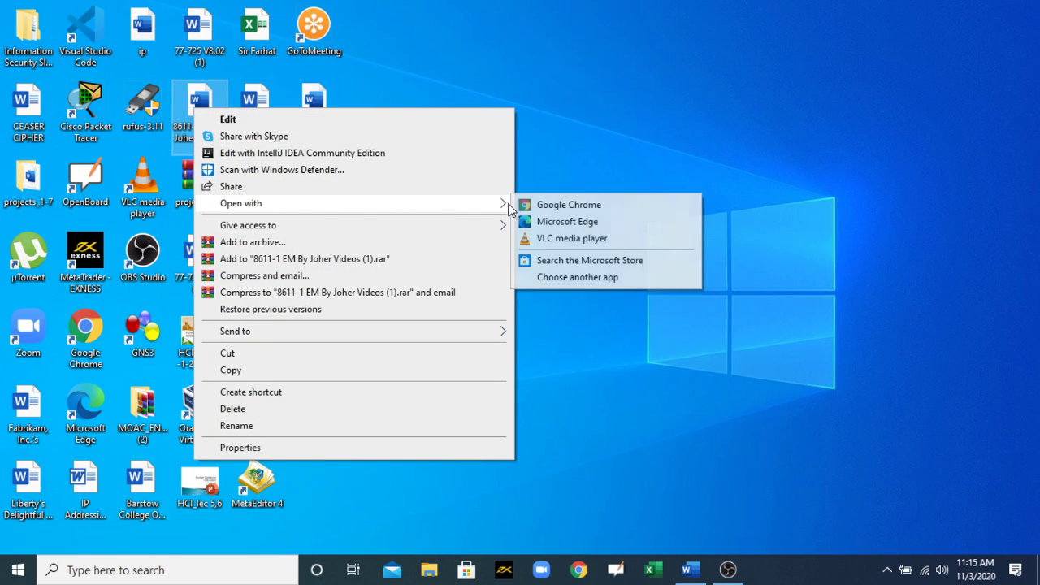
left_click(539, 205)
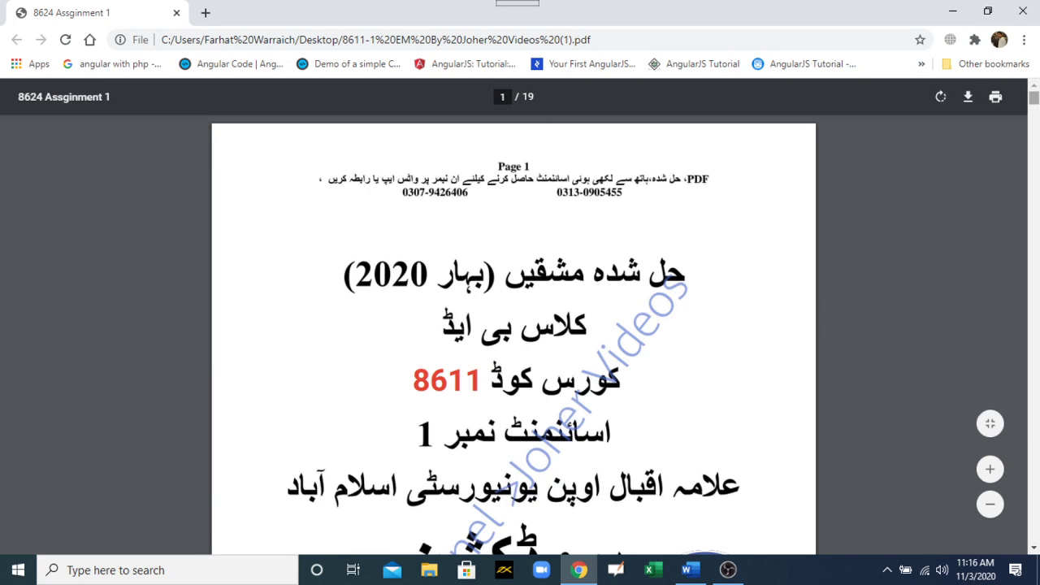
scroll(616, 271, "down", 5)
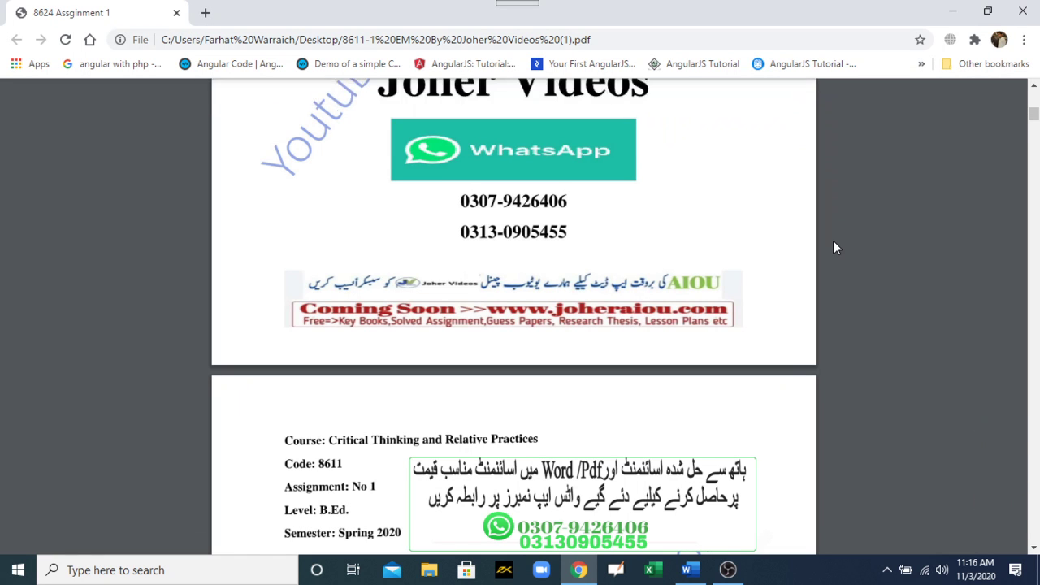
left_click(1023, 12)
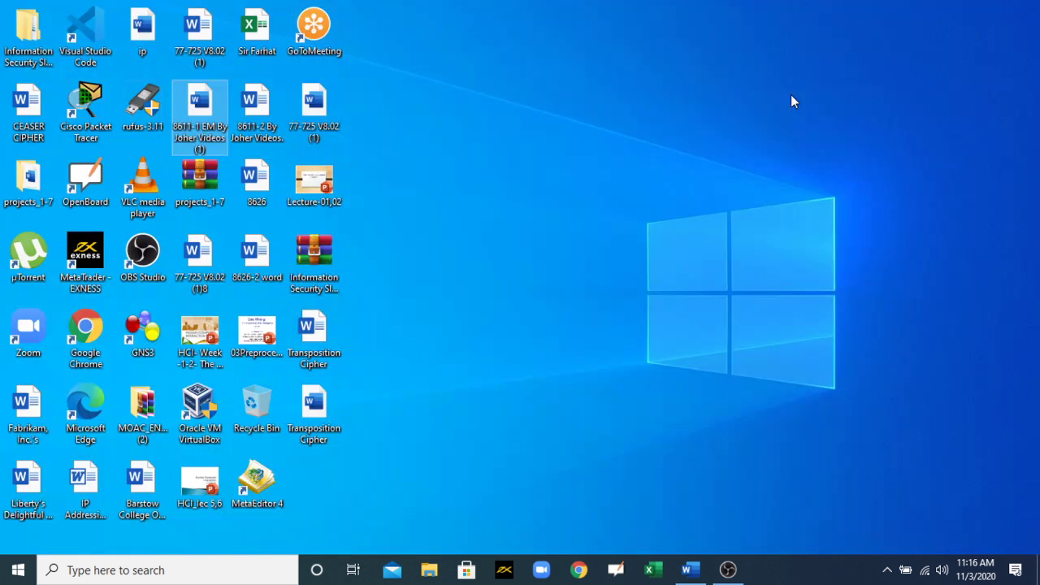
Open the desktop's 8611-1 PDF with Word, chosen from the full list of available programs, without making it the default
right_click(203, 114)
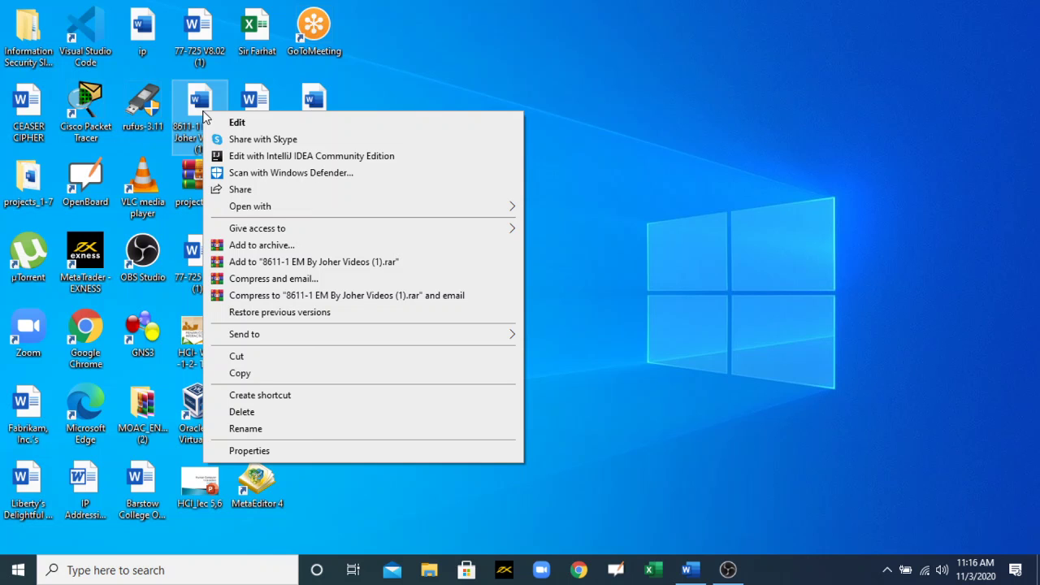
mouse_move(267, 209)
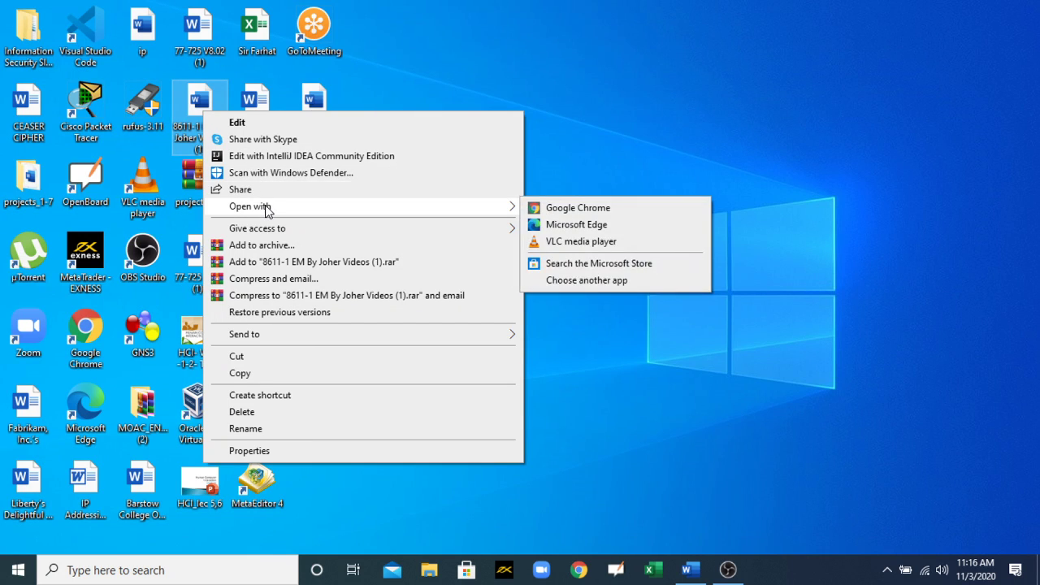
right_click(201, 98)
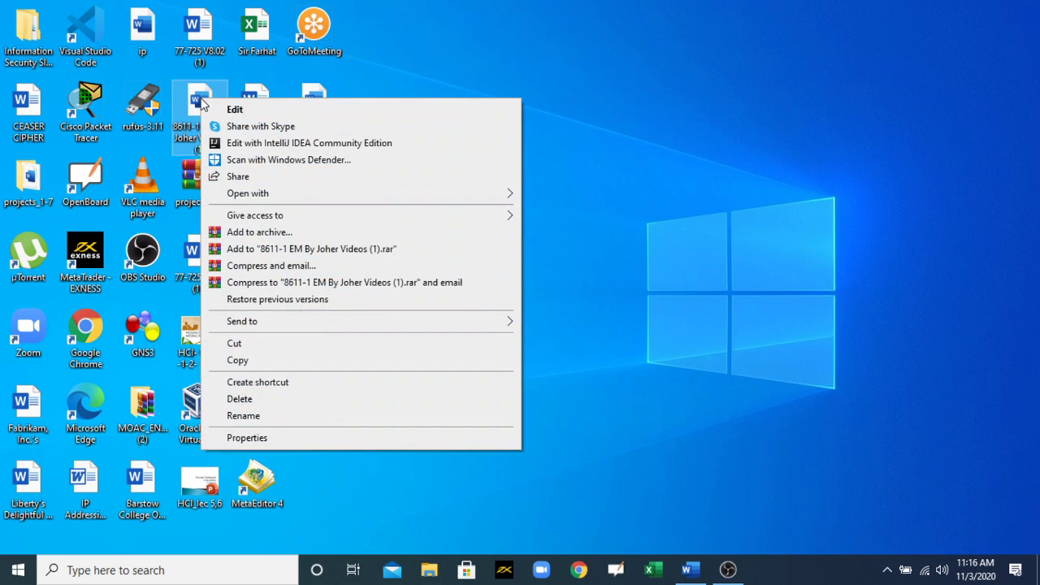
mouse_move(304, 192)
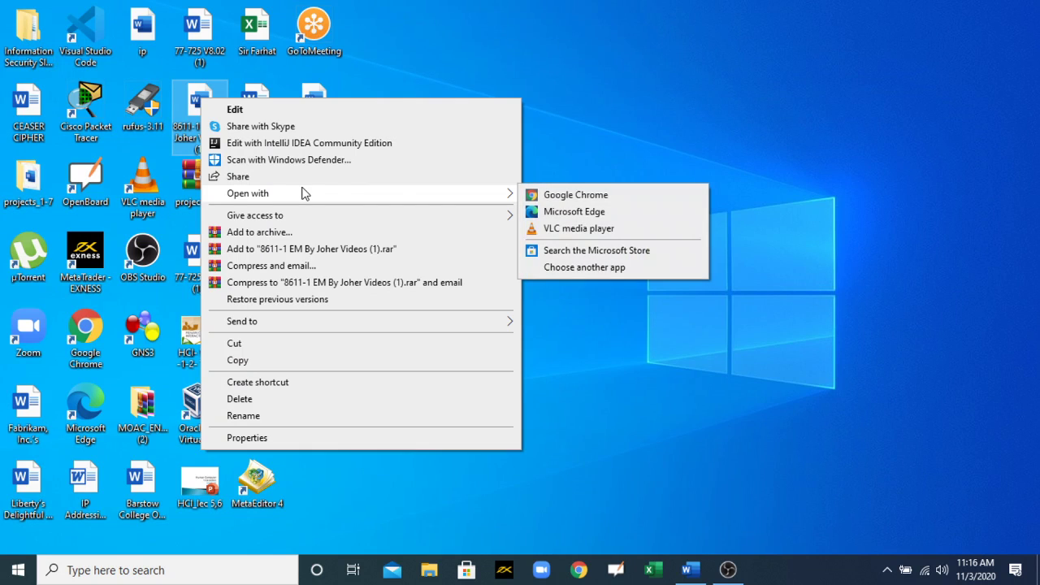
left_click(590, 270)
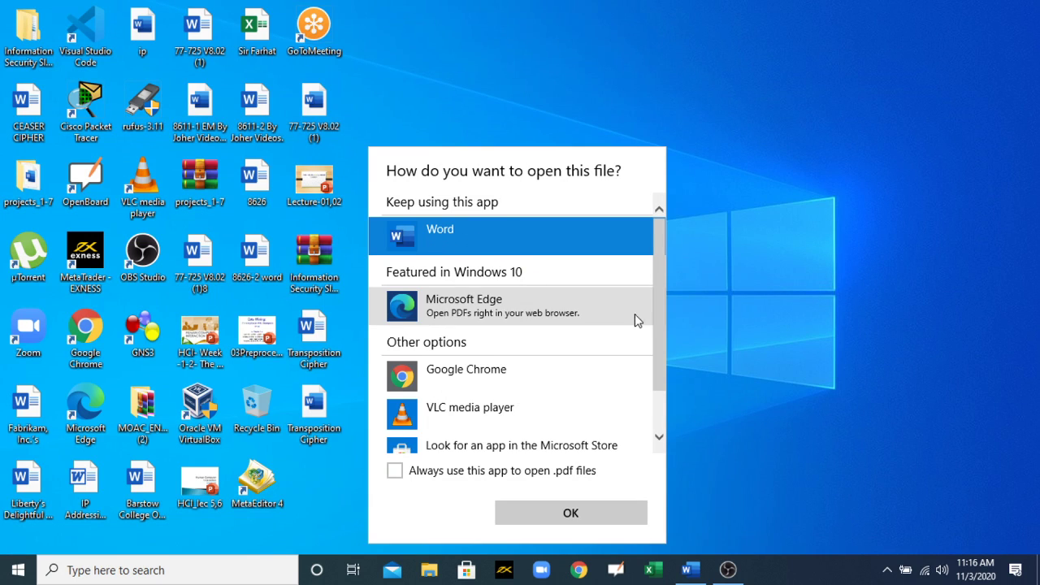
scroll(659, 386, "down", 2)
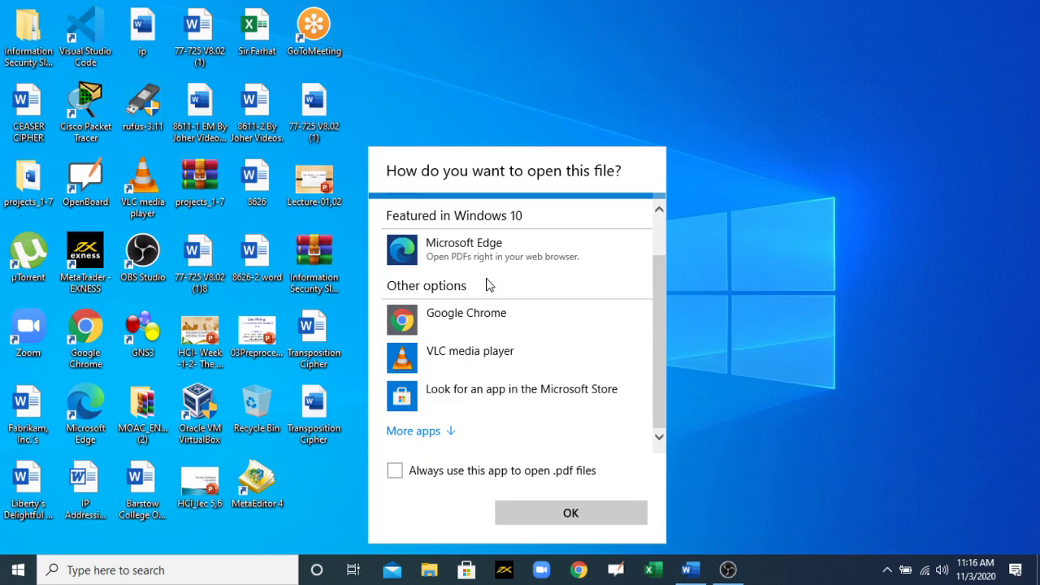
left_click_drag(665, 311, 659, 265)
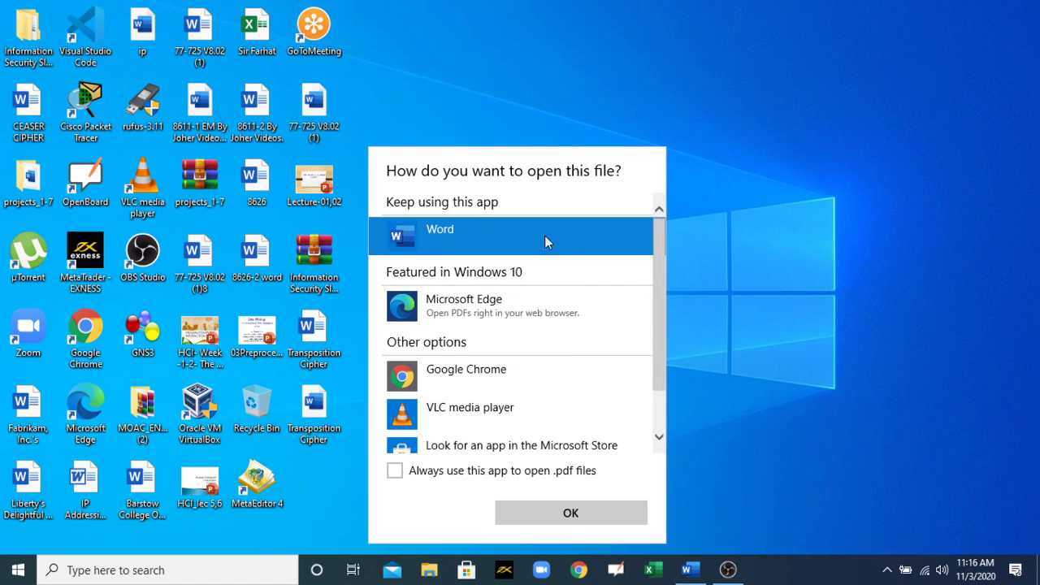
left_click(554, 511)
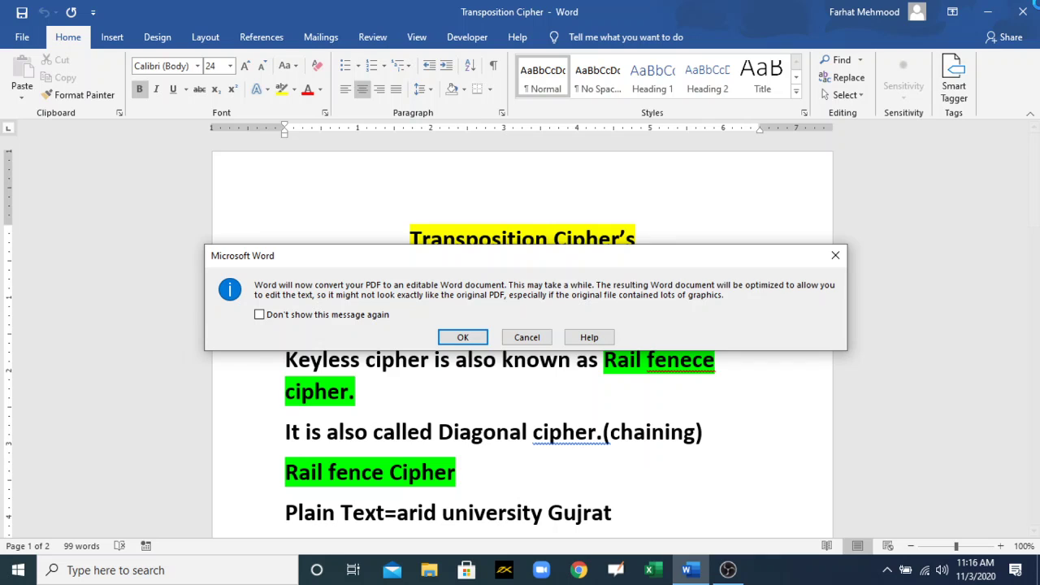
Accept converting the 8611-1 PDF into an editable Word document and dismiss the message about unsupported interactive features
left_click(463, 338)
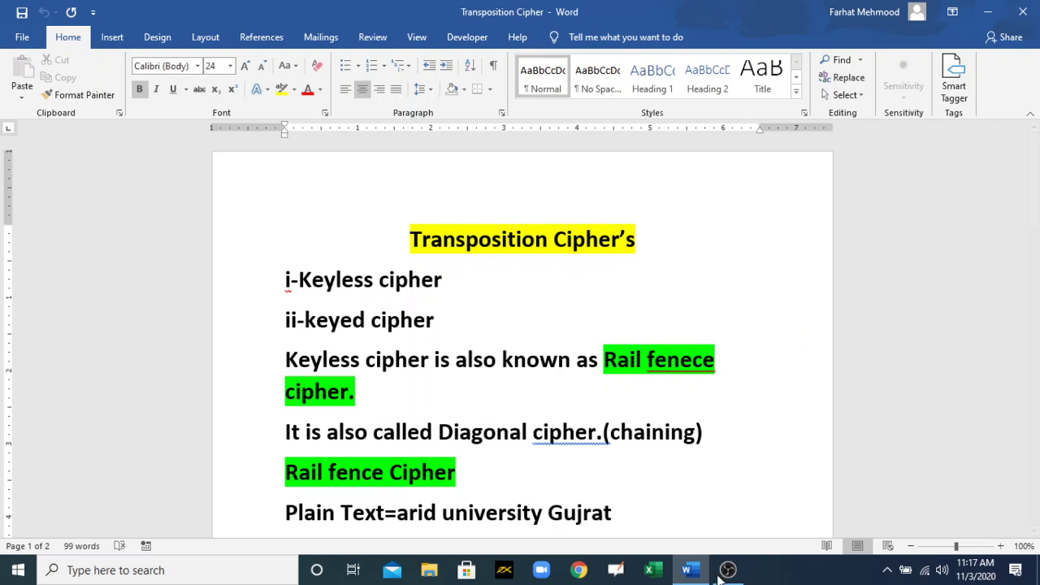
left_click(691, 573)
left_click(691, 573)
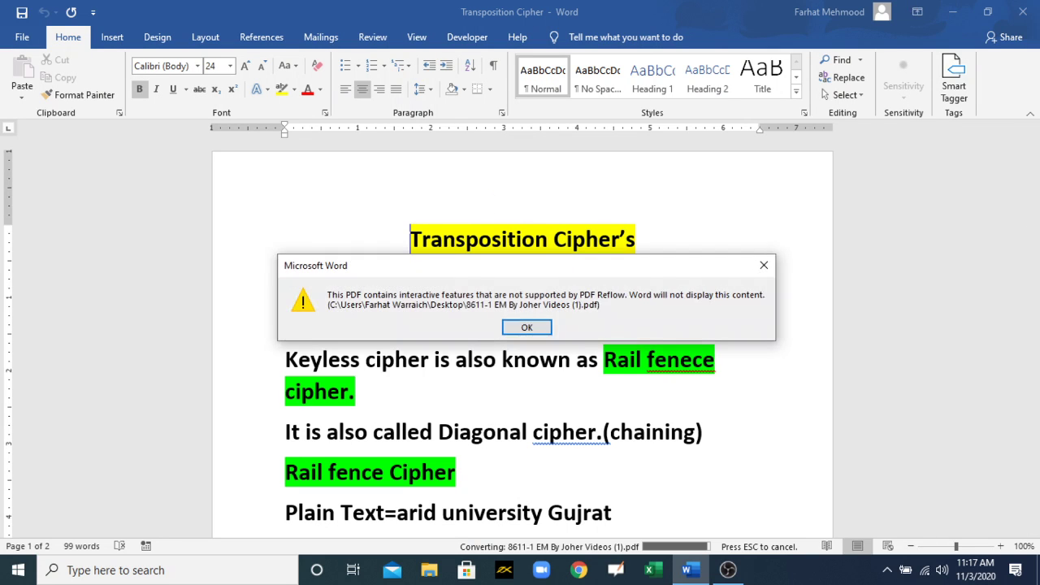
left_click(527, 327)
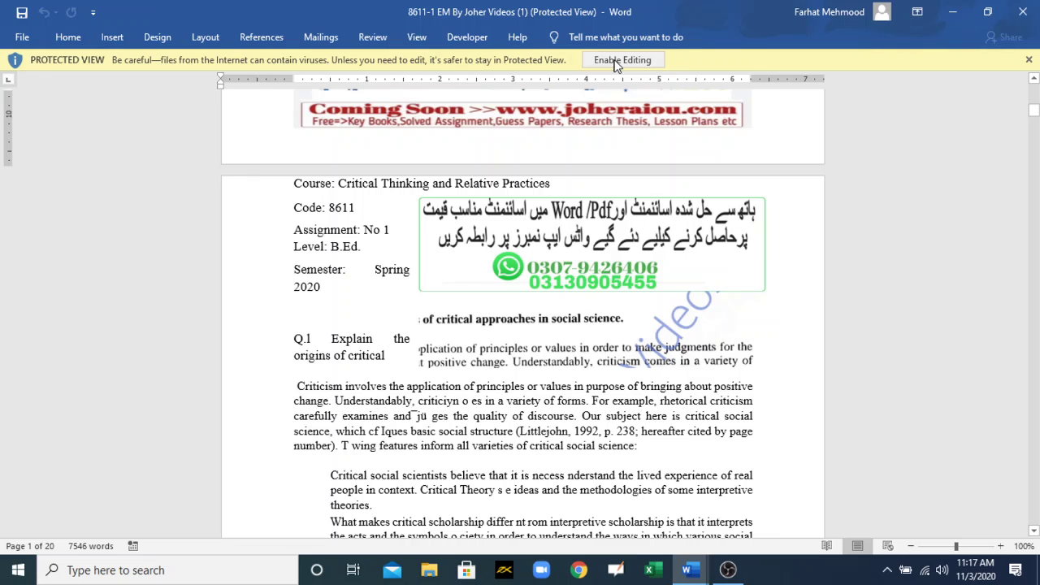
Try deleting a character in the protected 8611-1 document, enable editing and dismiss the conversion messages
left_click(495, 400)
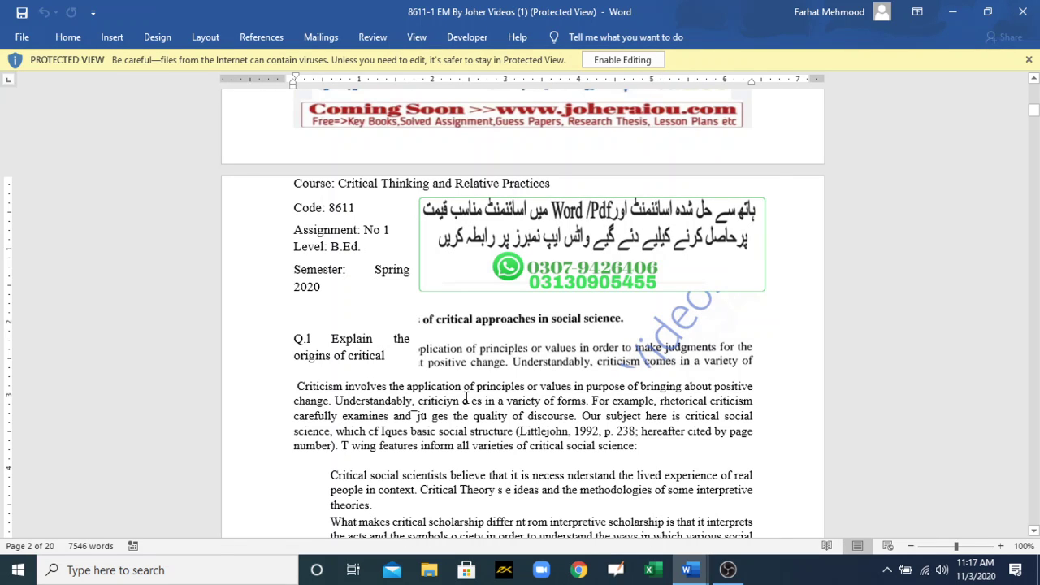
key("BackSpace")
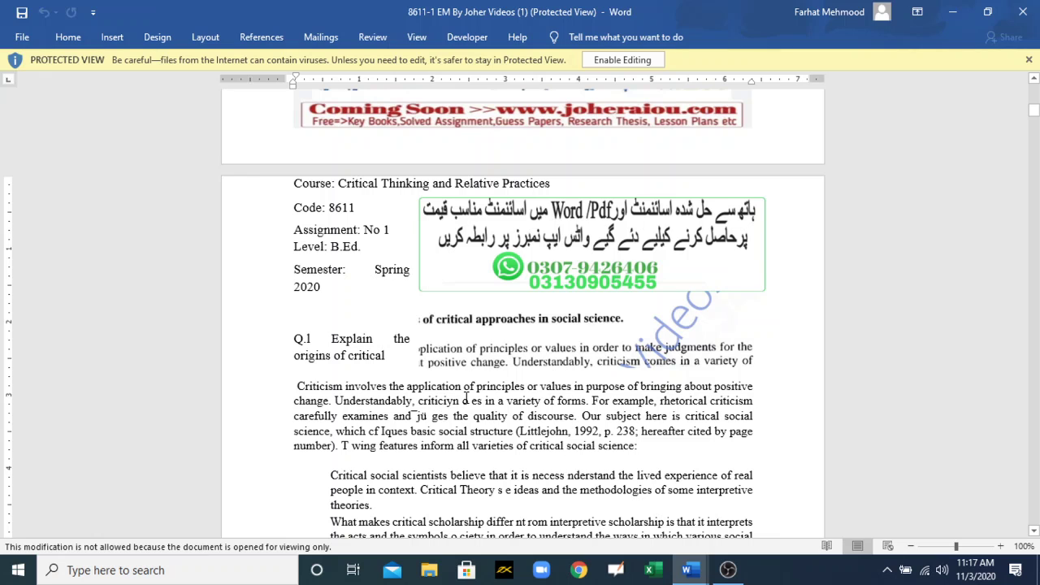
left_click(622, 60)
left_click(476, 345)
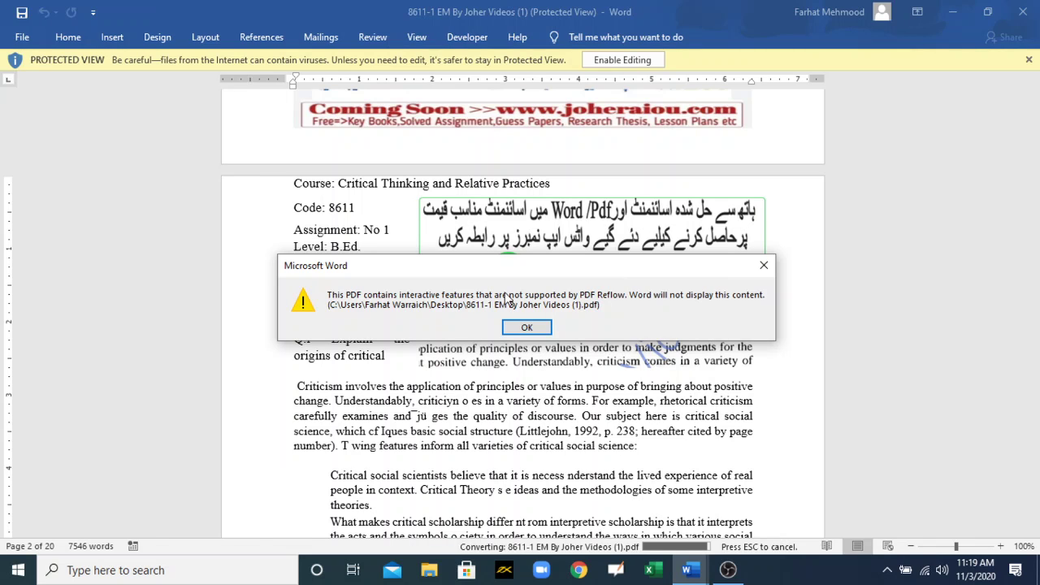
left_click(525, 330)
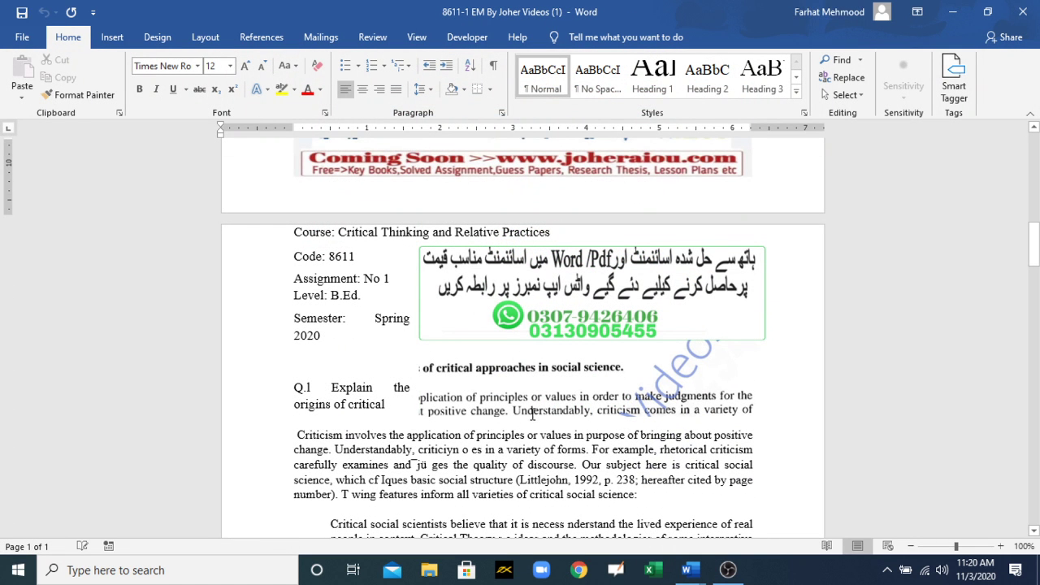
Insert random test characters inside the word "structure" in the paragraph below Q.1, and close the 8611-1 document without saving
left_click(534, 415)
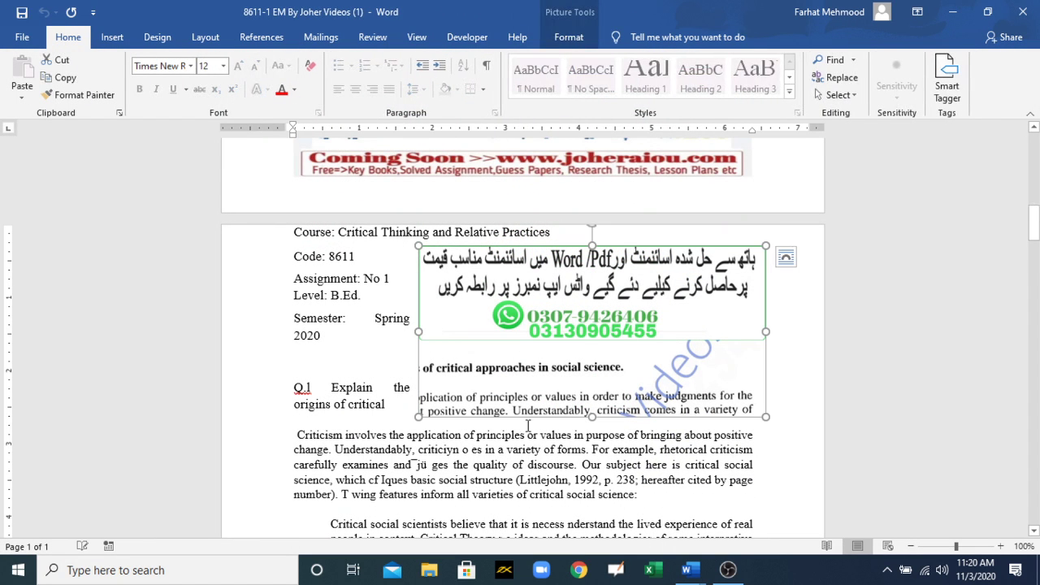
left_click(506, 475)
type("yuyyjh")
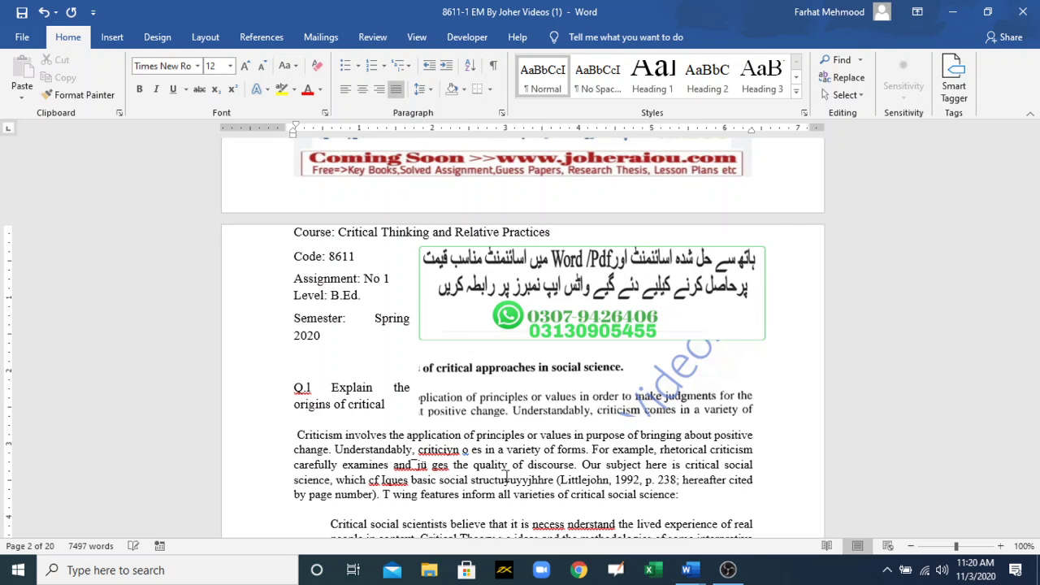
type("hhvhgjhsdjh")
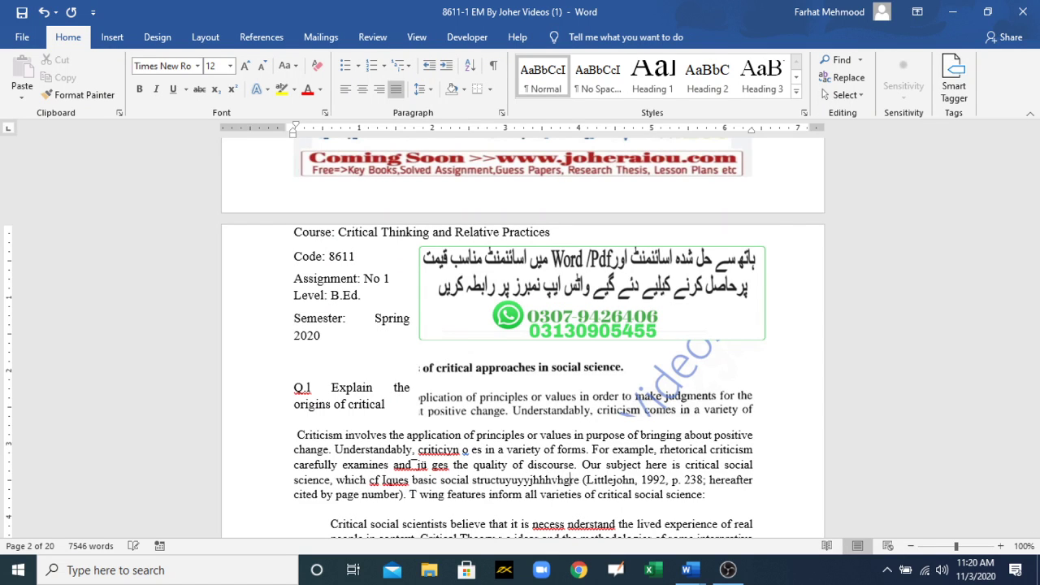
type("fhsvvhcvhsvdvcjhsvd")
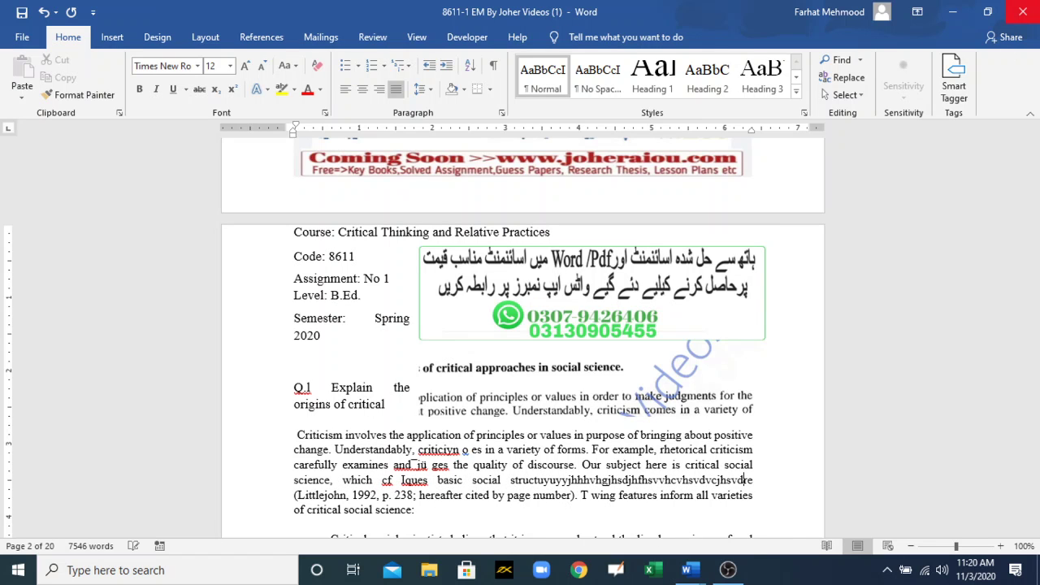
left_click(1023, 11)
left_click(520, 312)
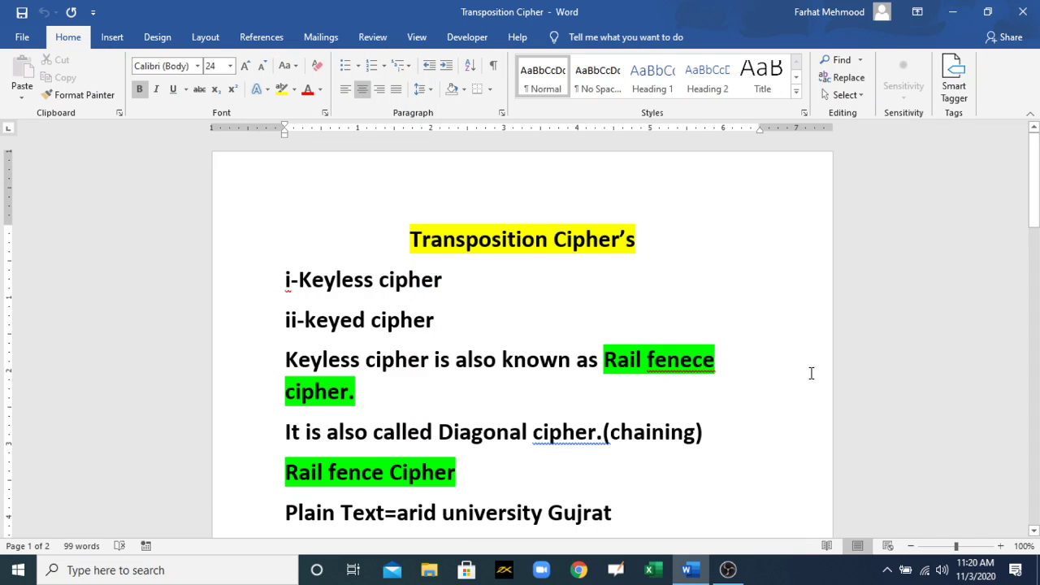
Add blank lines below the Key line at the end of the Transposition Cipher document
left_click_drag(1037, 173, 1036, 226)
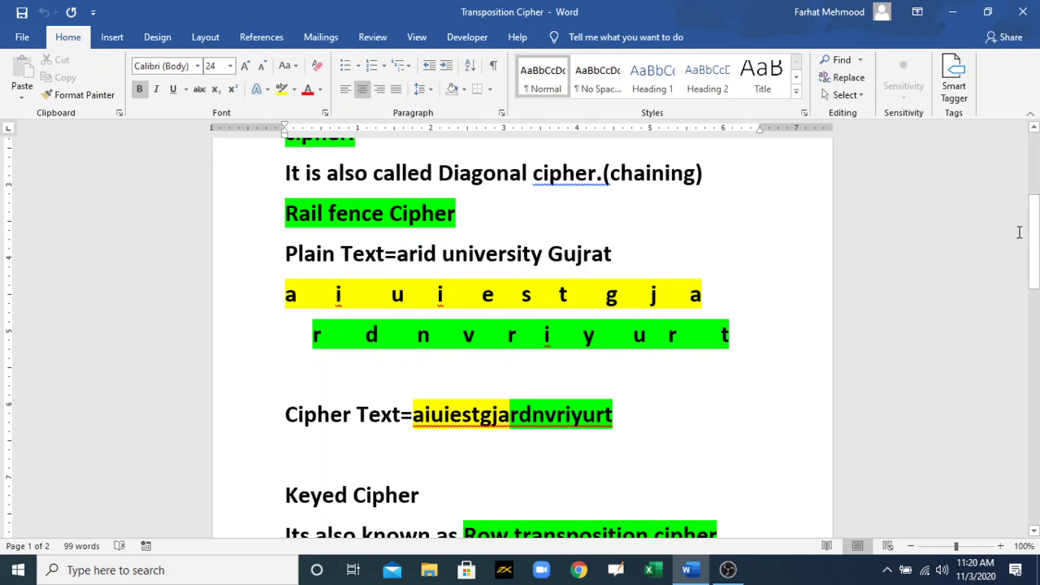
left_click_drag(1033, 227, 1034, 475)
left_click(456, 282)
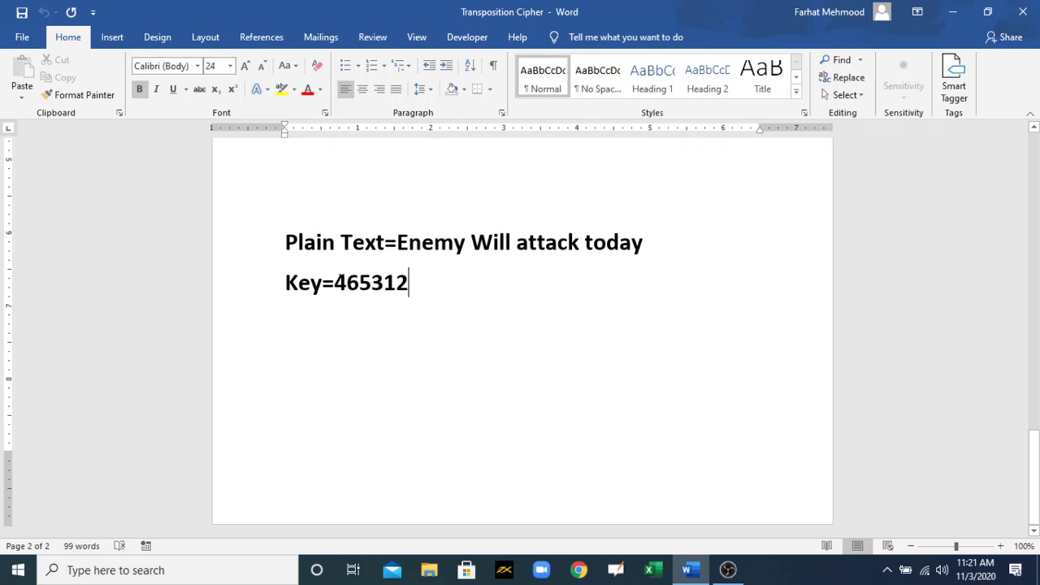
key("Return")
Minimise the document, open CEASER CIPHER from the desktop to view its contents, and close it again
left_click(952, 11)
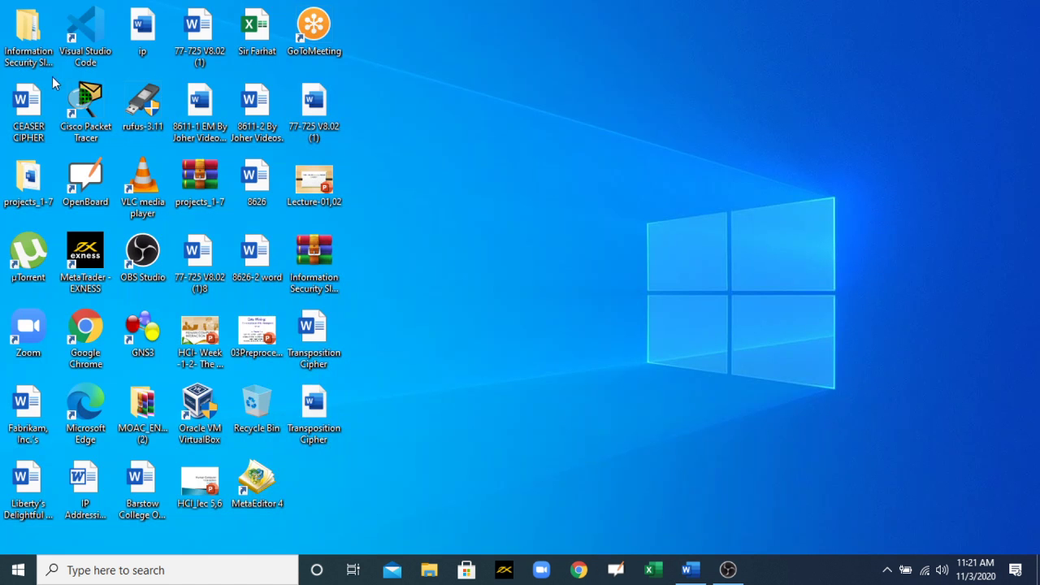
key("alt+Tab")
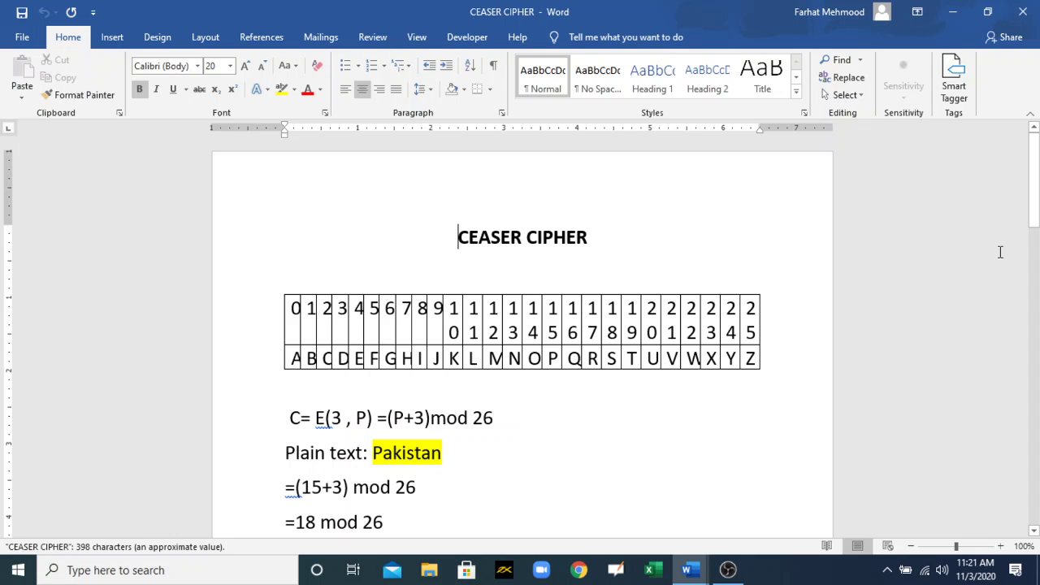
left_click_drag(1033, 203, 1026, 167)
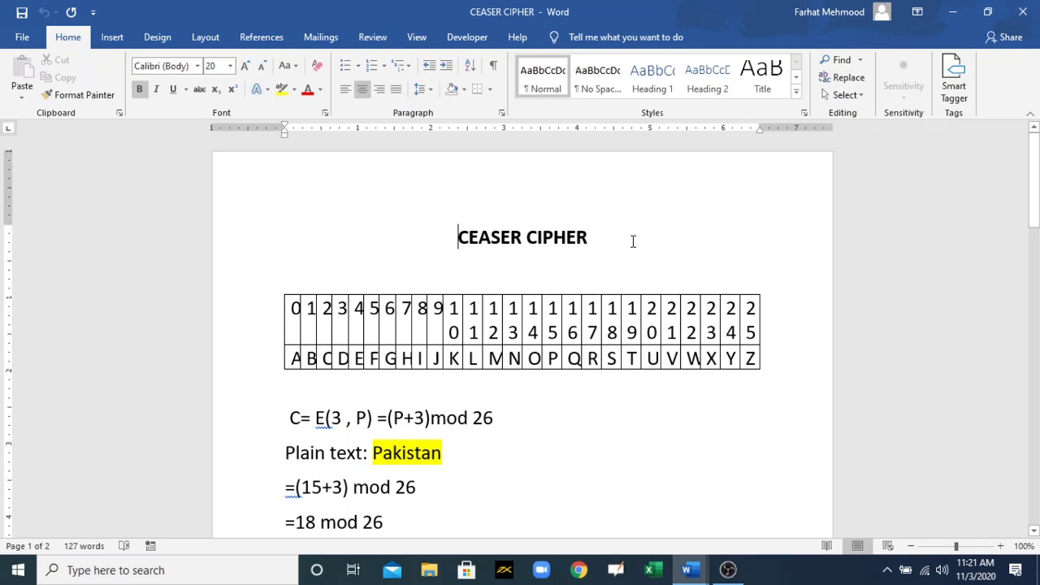
left_click(1024, 12)
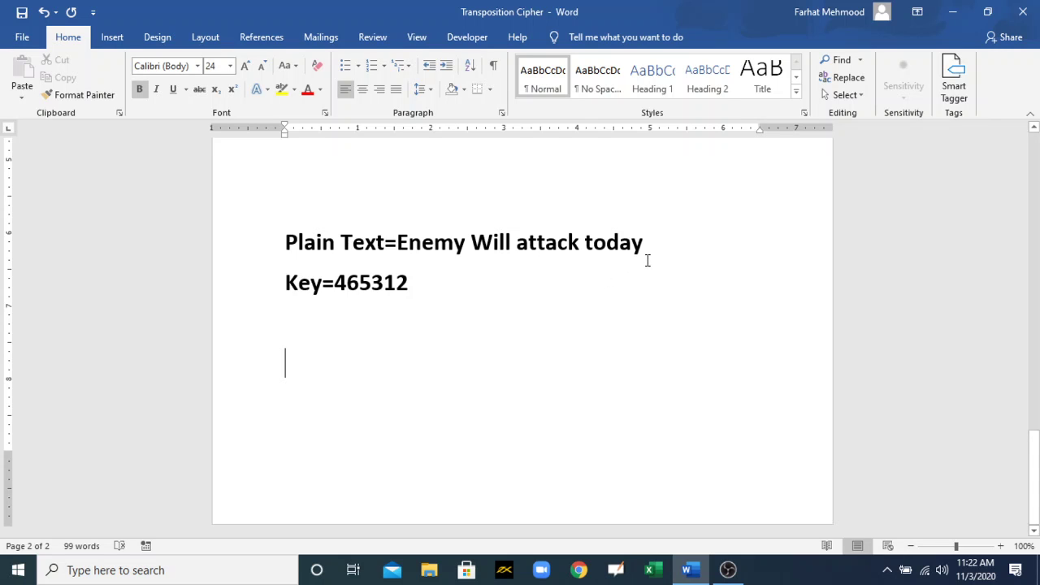
Insert the text of the Desktop's CEASER CIPHER file at the end of the Transposition Cipher document and review the inserted pages
left_click(111, 37)
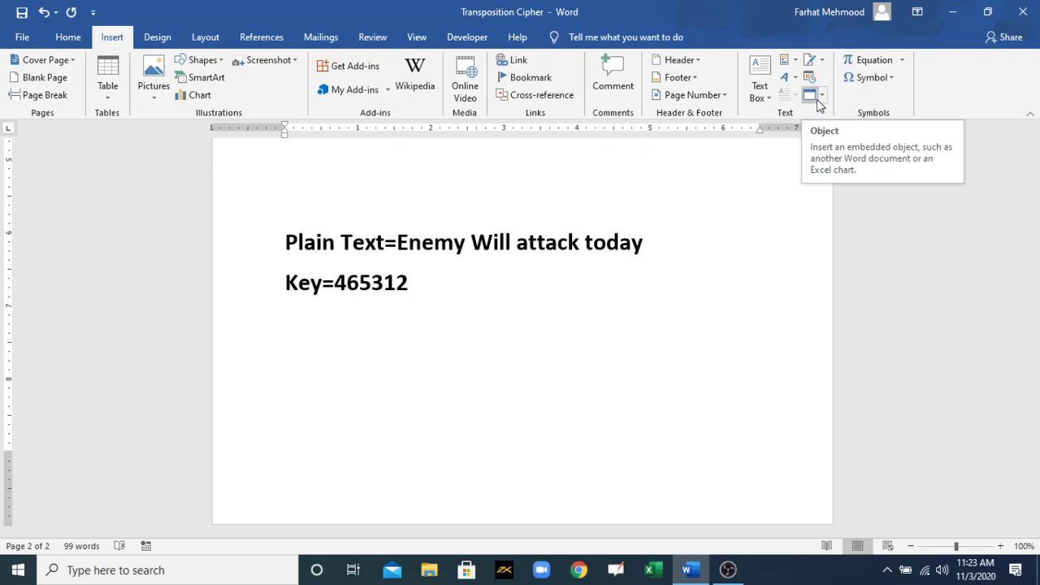
left_click(816, 98)
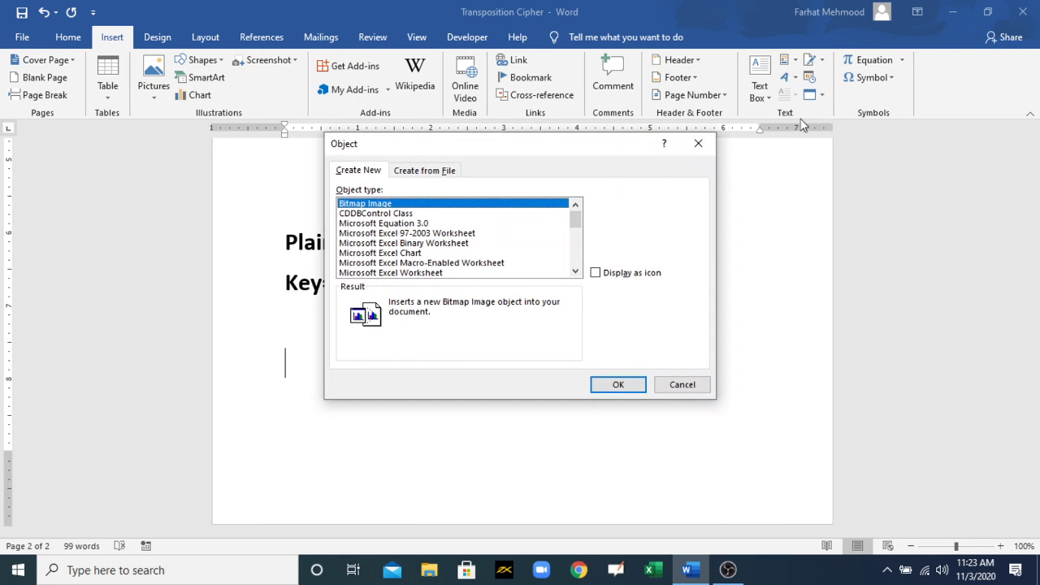
left_click(678, 382)
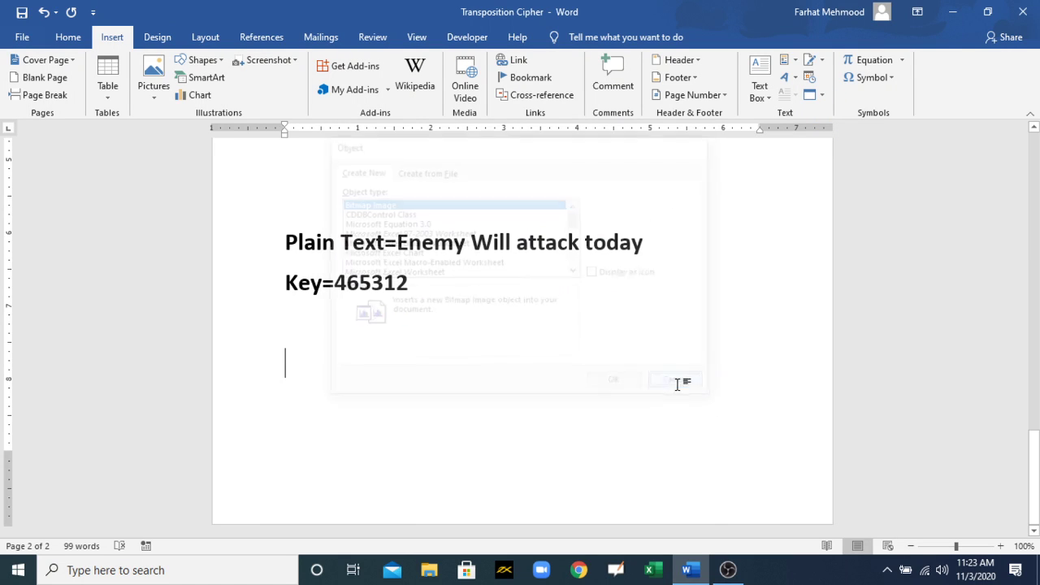
left_click(822, 96)
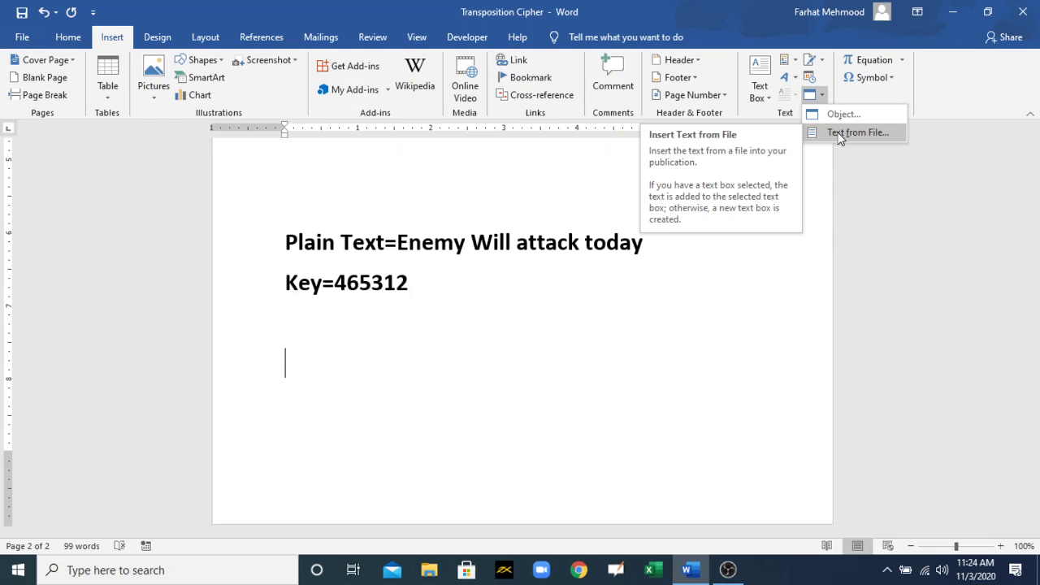
left_click(837, 134)
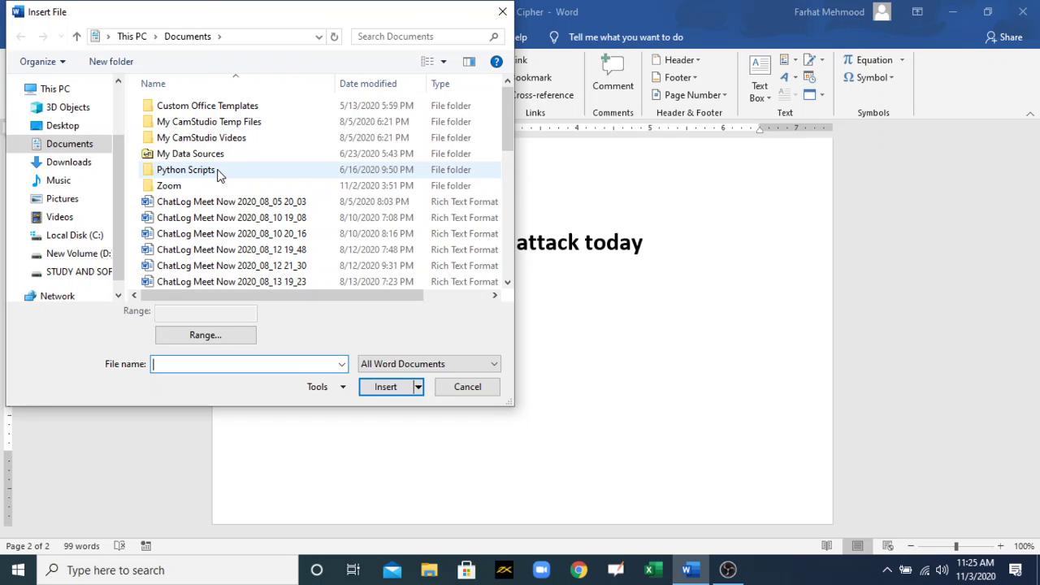
left_click(84, 128)
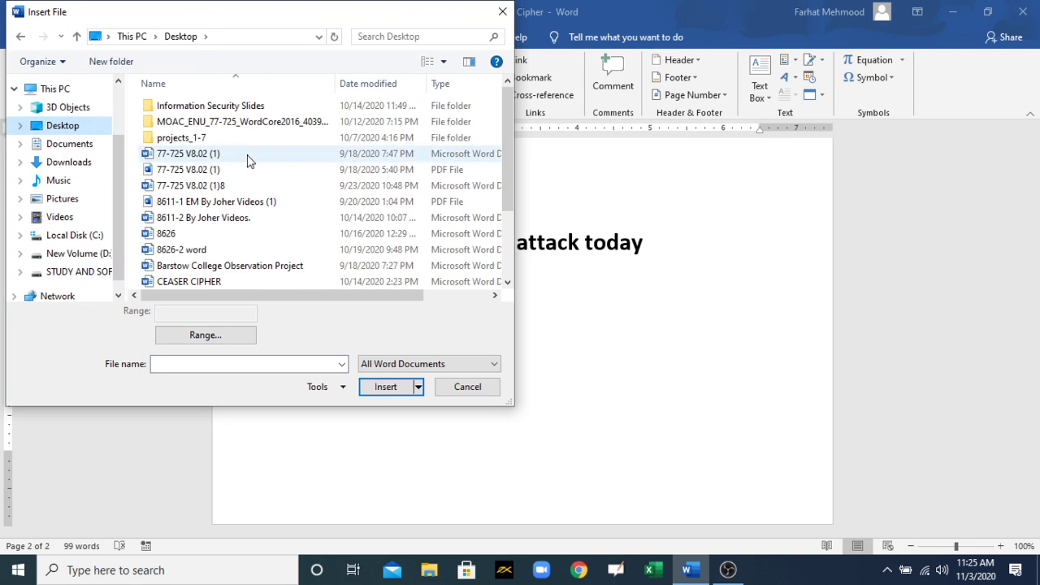
left_click(218, 281)
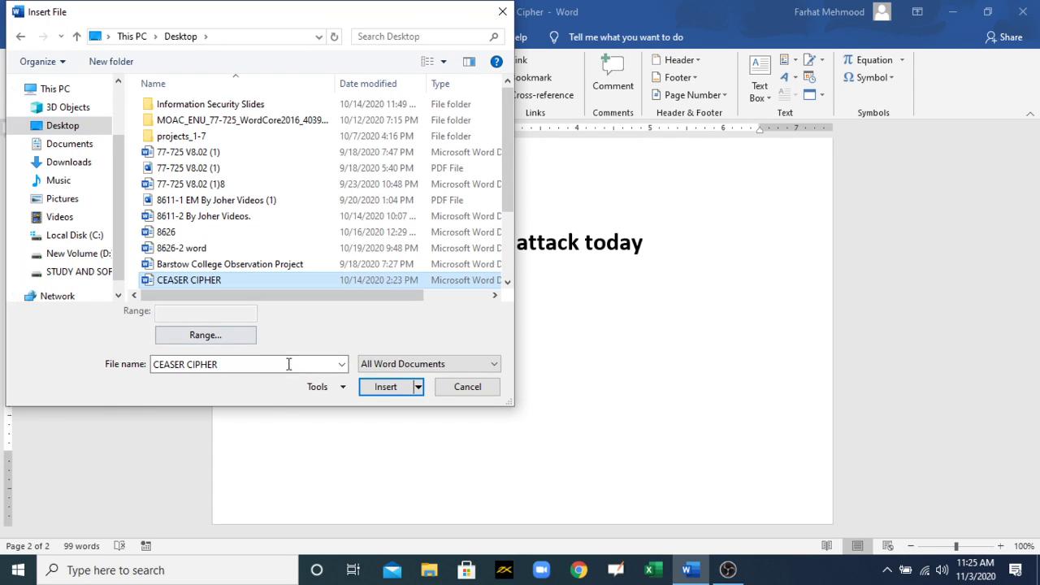
left_click(380, 389)
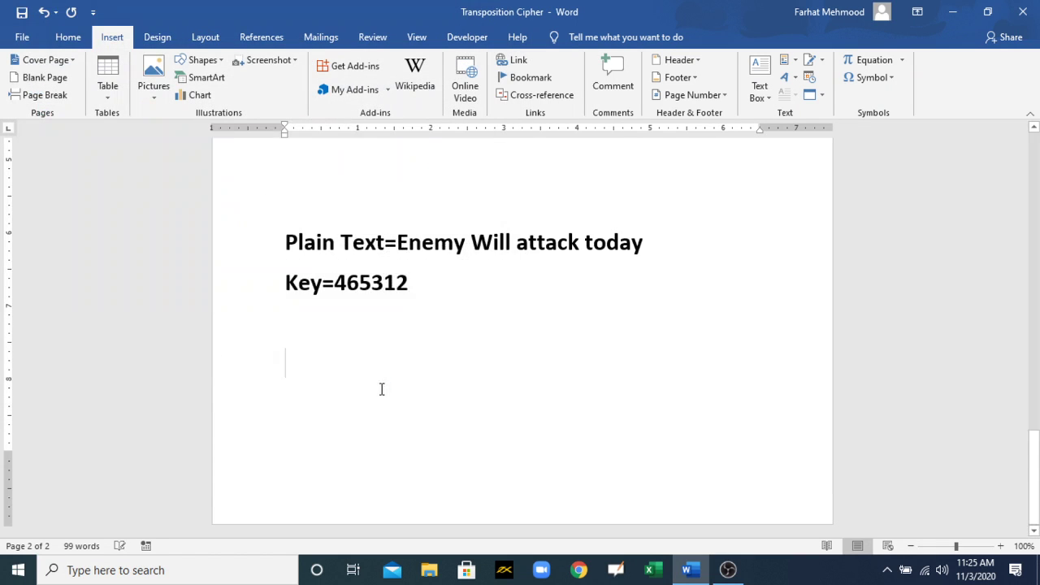
left_click_drag(1034, 492, 1037, 537)
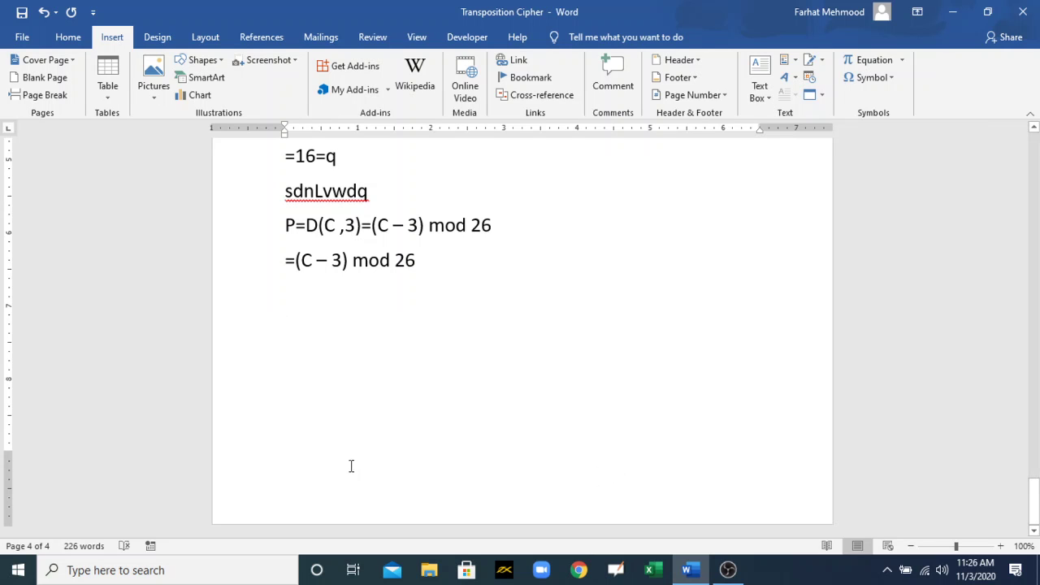
left_click(691, 570)
left_click(708, 574)
left_click(727, 571)
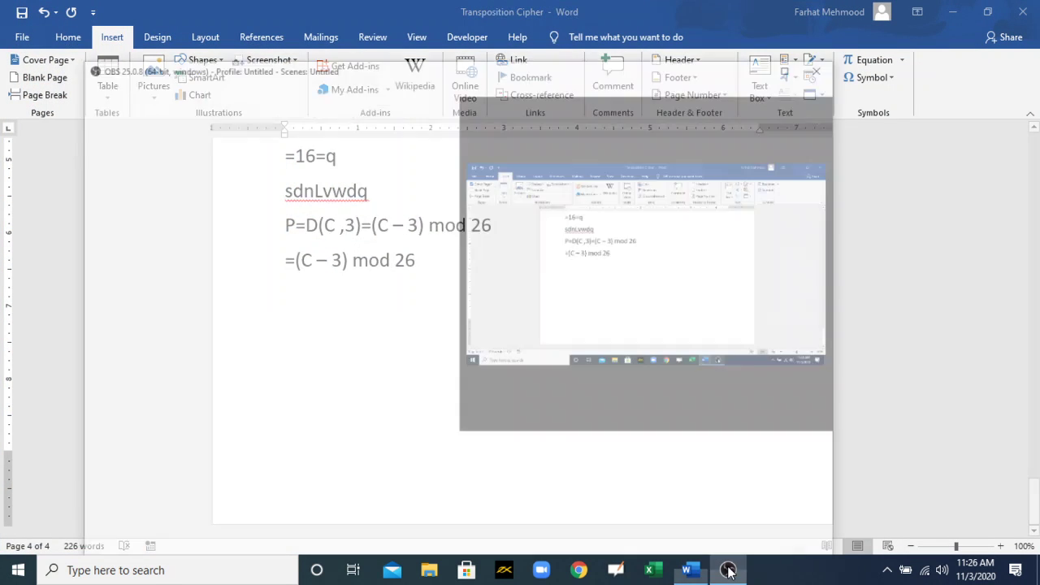